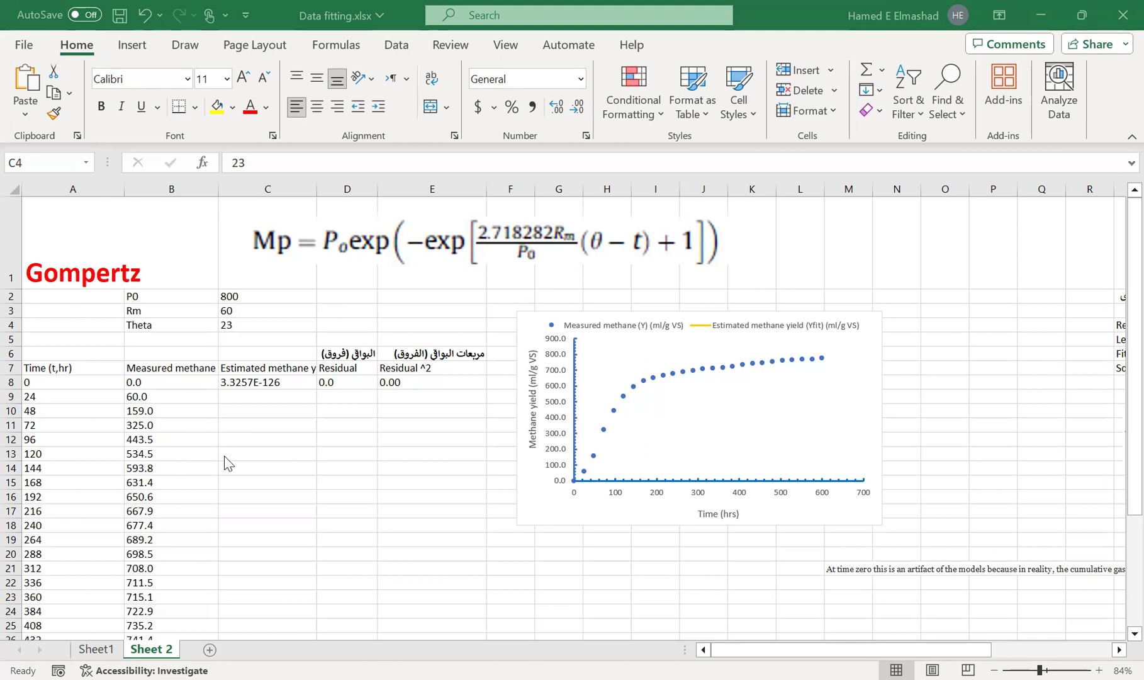
Step: Copy the Gompertz formula in C8 down the estimated methane column to C33 and check the copied formulas
scroll(228, 463, down, 1)
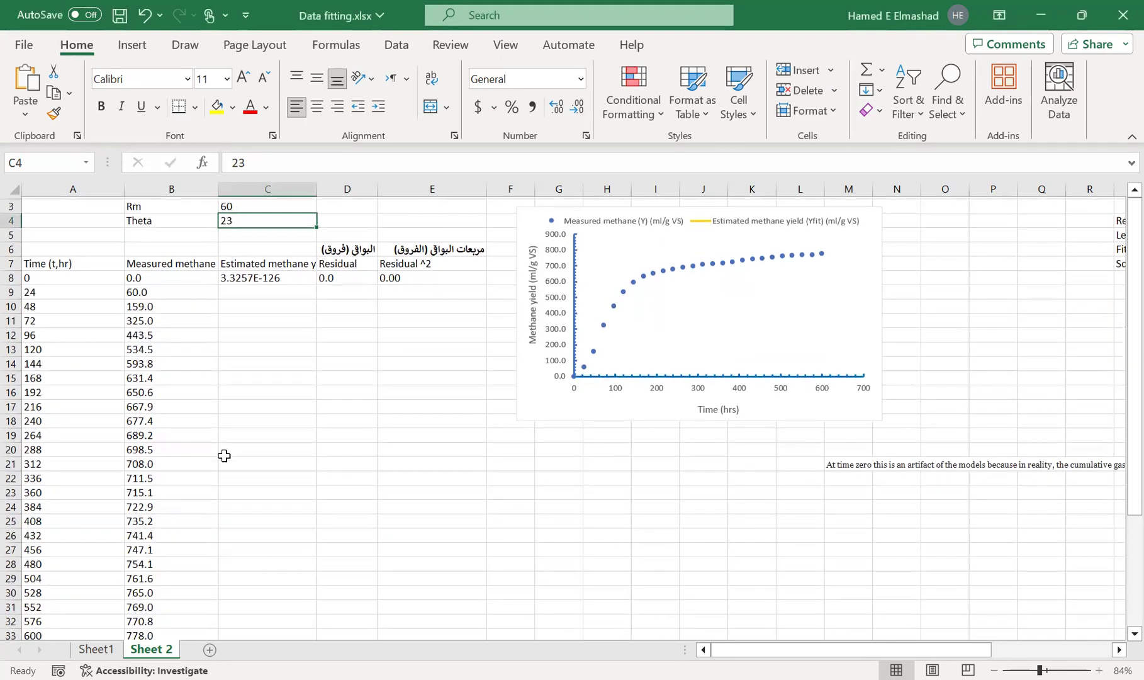
scroll(104, 465, down, 2)
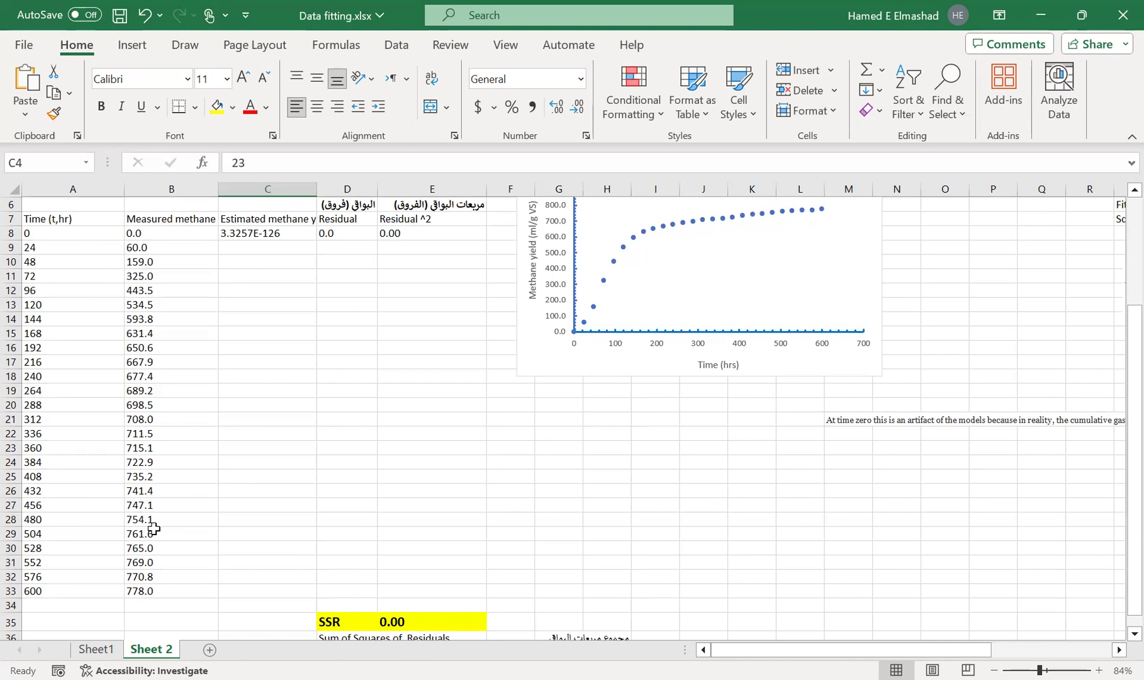
scroll(154, 528, up, 2)
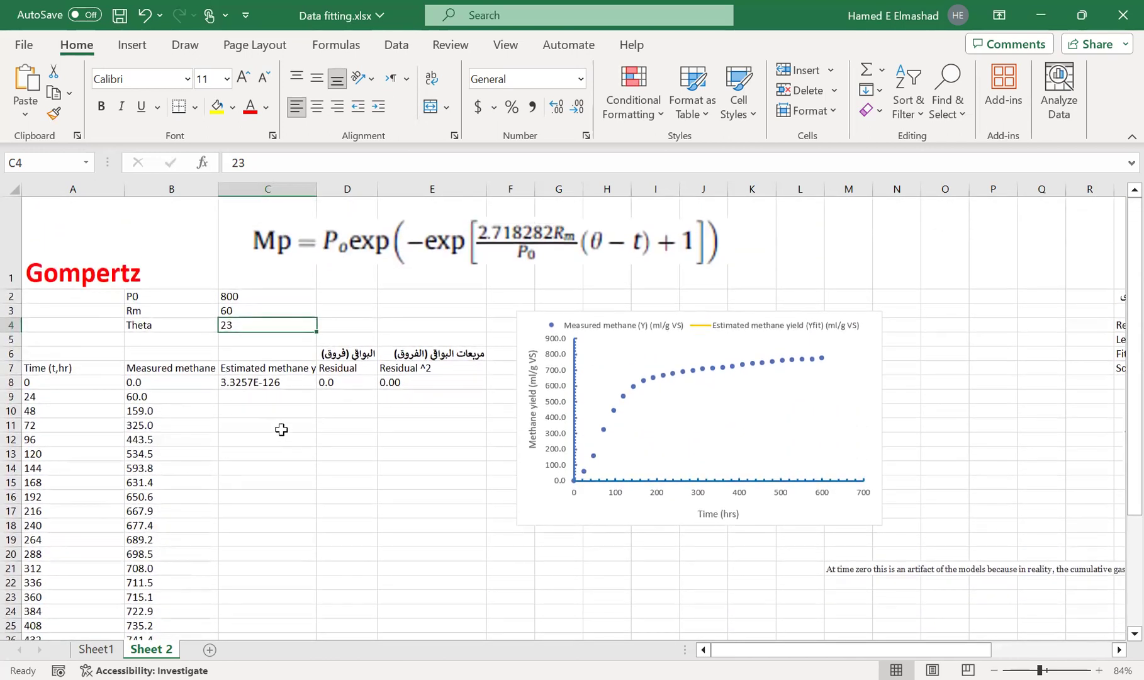
click(257, 297)
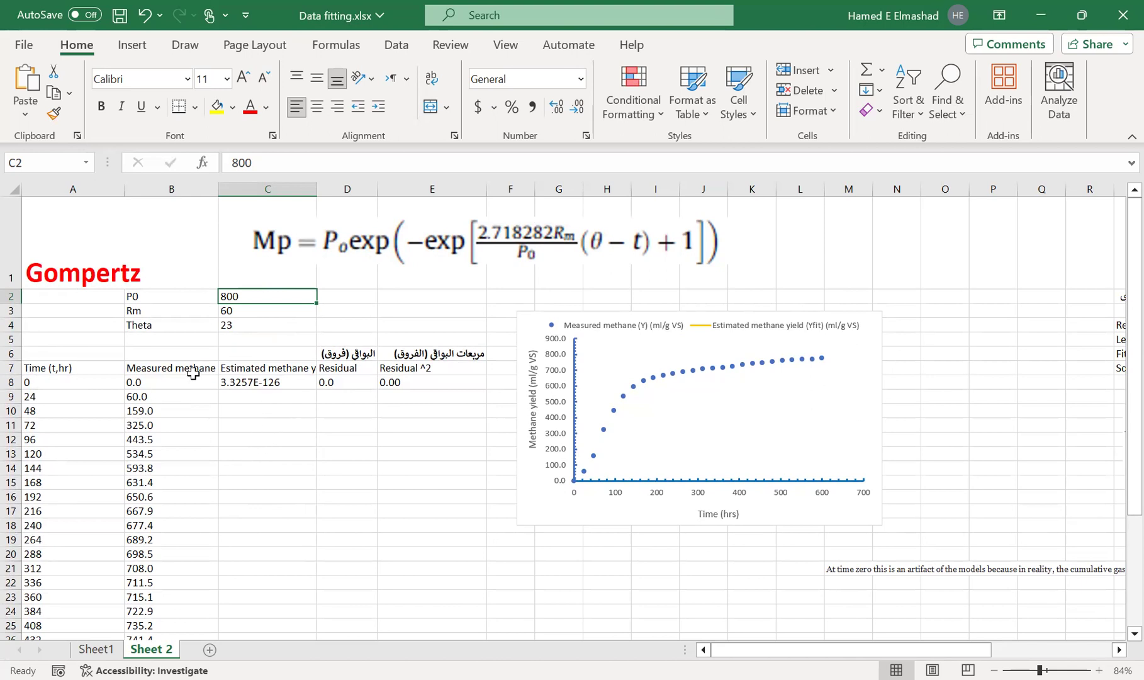
click(255, 383)
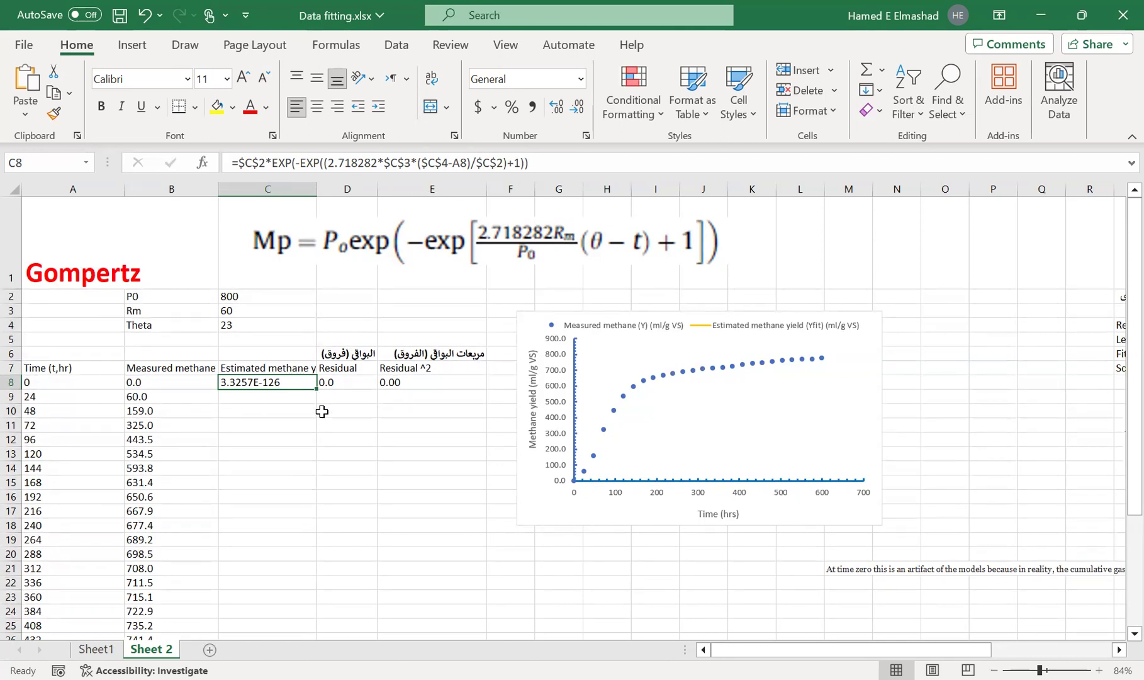
drag(317, 391, 293, 571)
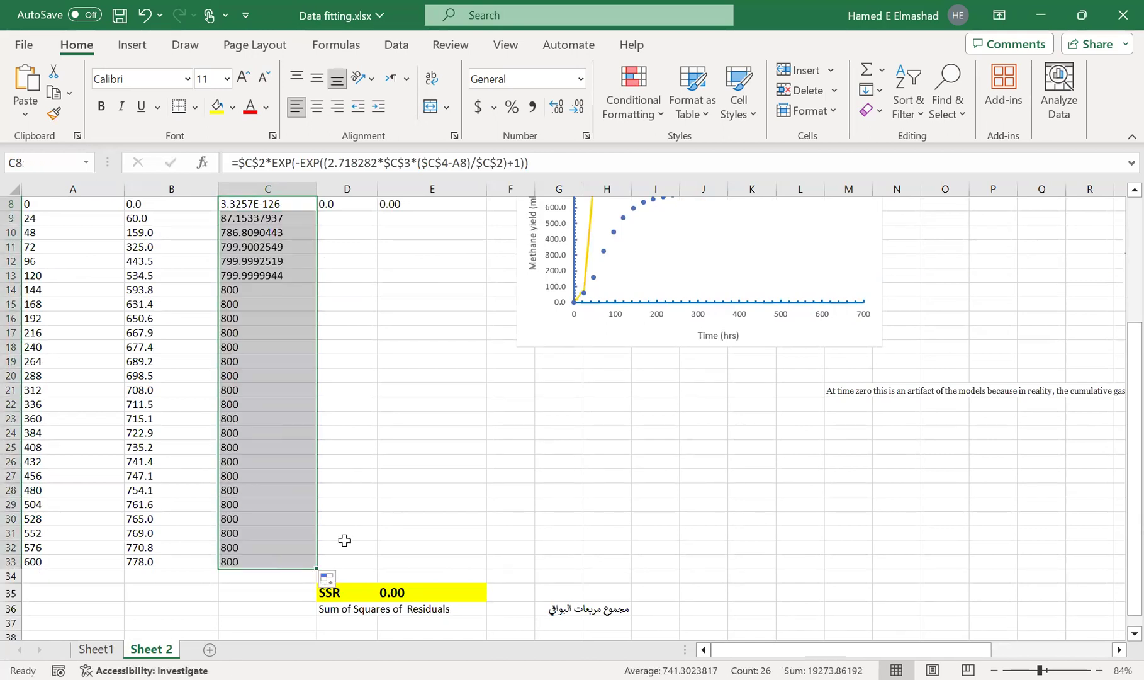
scroll(344, 540, up, 3)
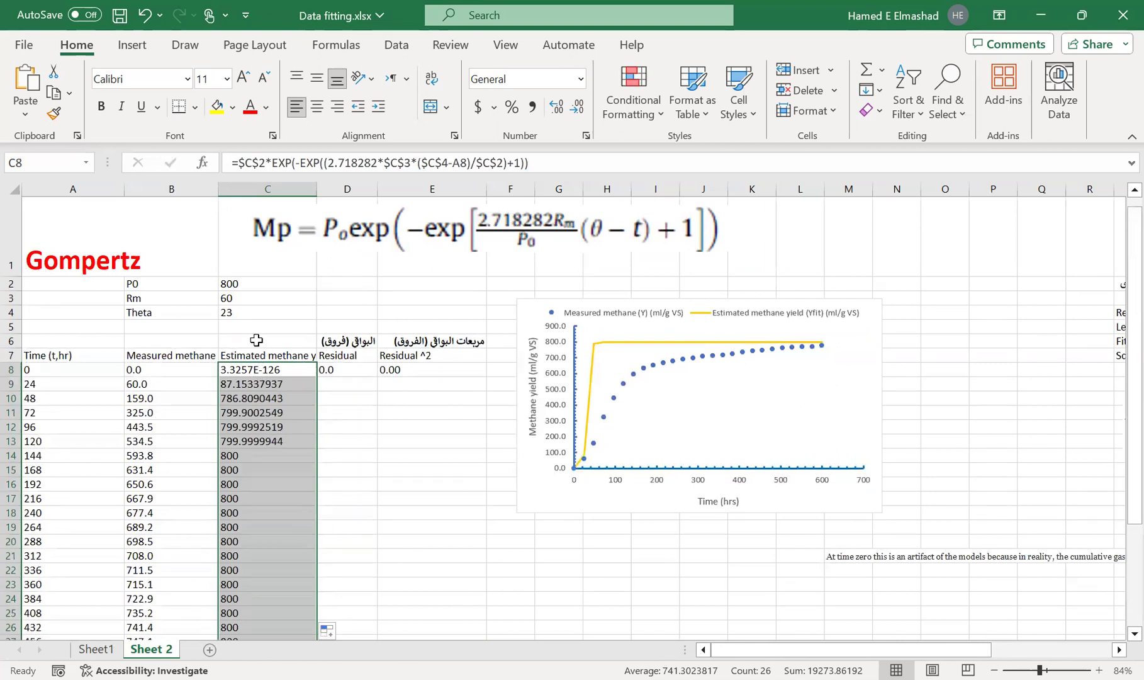
click(280, 442)
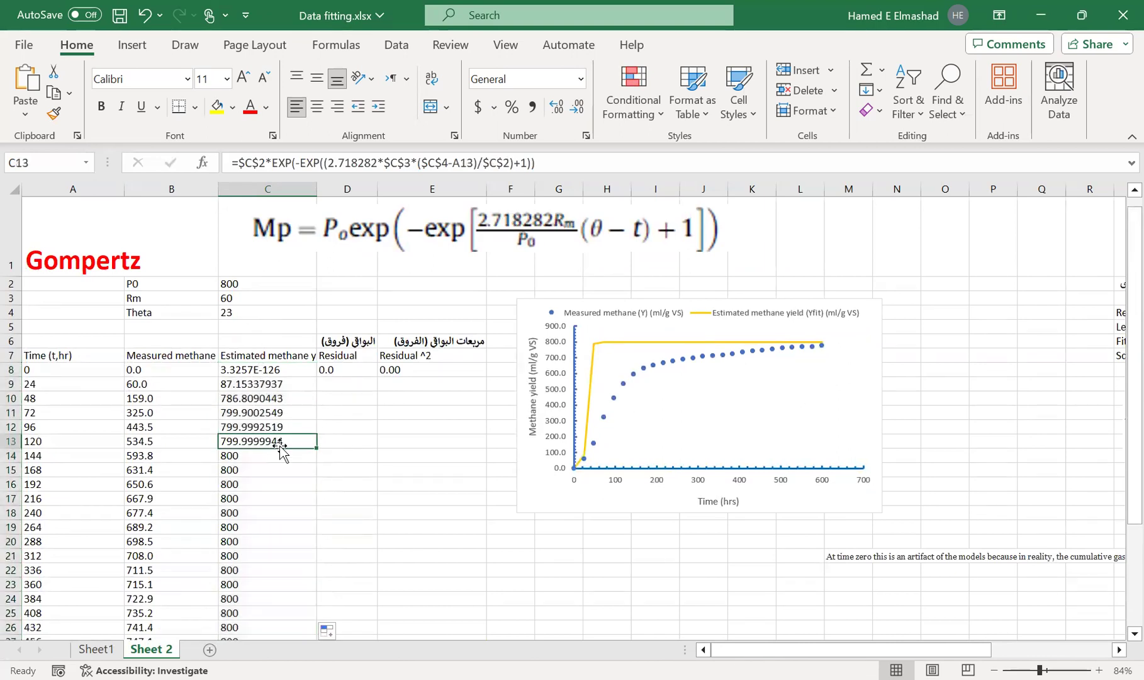
click(267, 382)
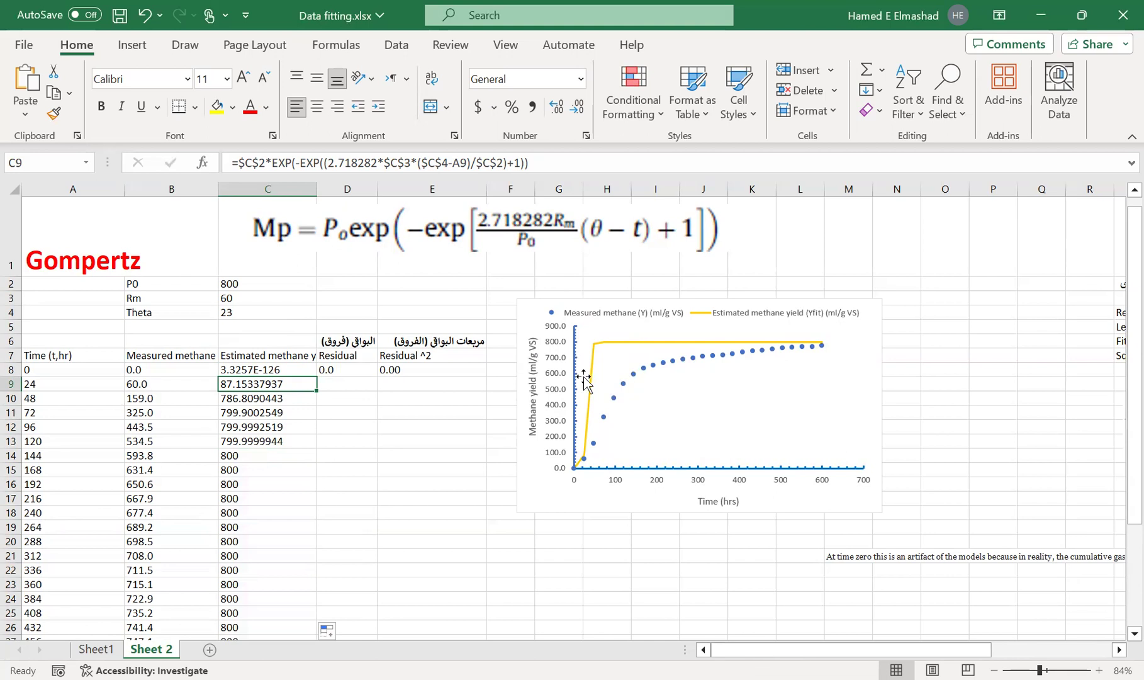
Step: Set the Gompertz parameter Rm in C3 to 7
click(249, 297)
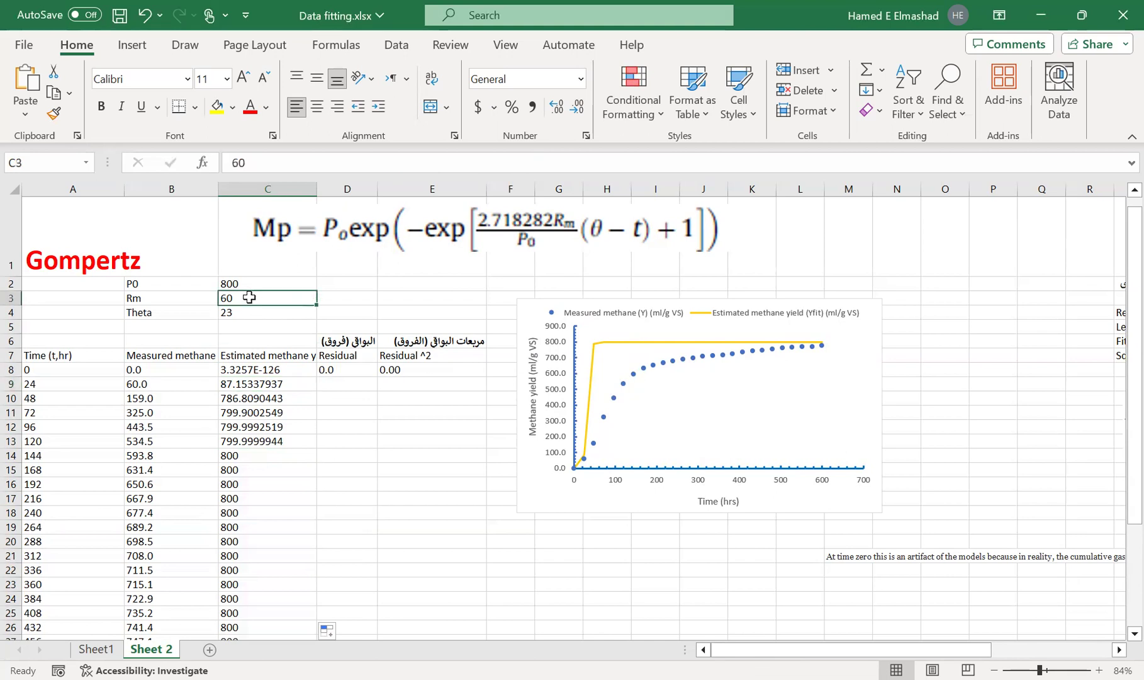
text(7)
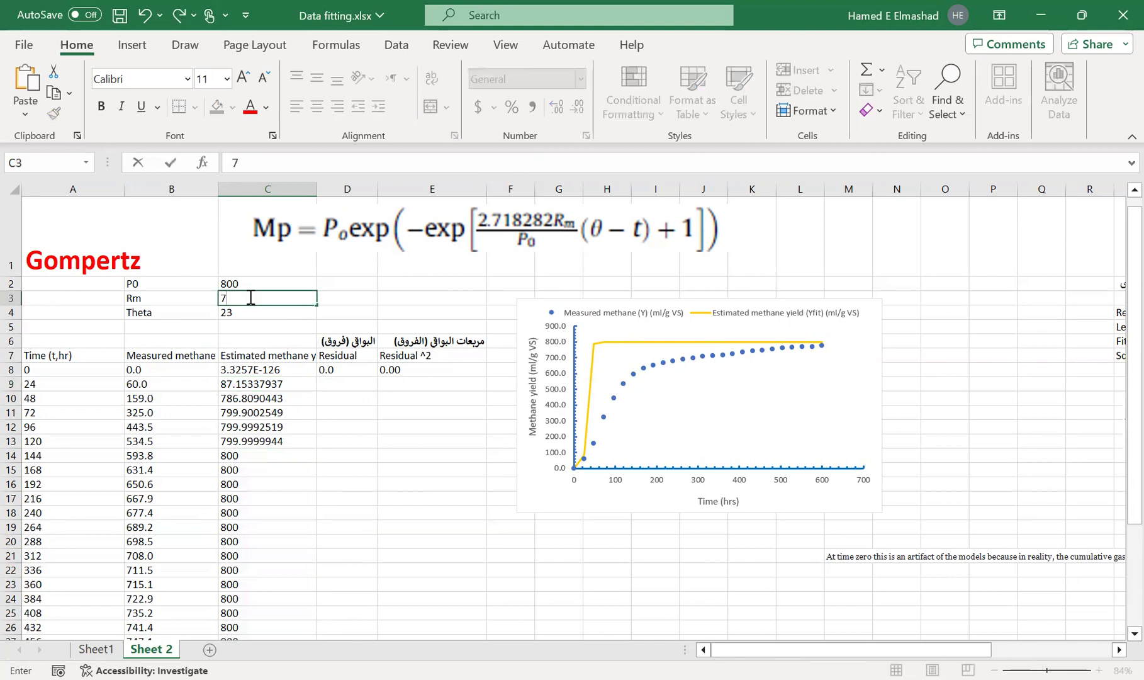
key(Return)
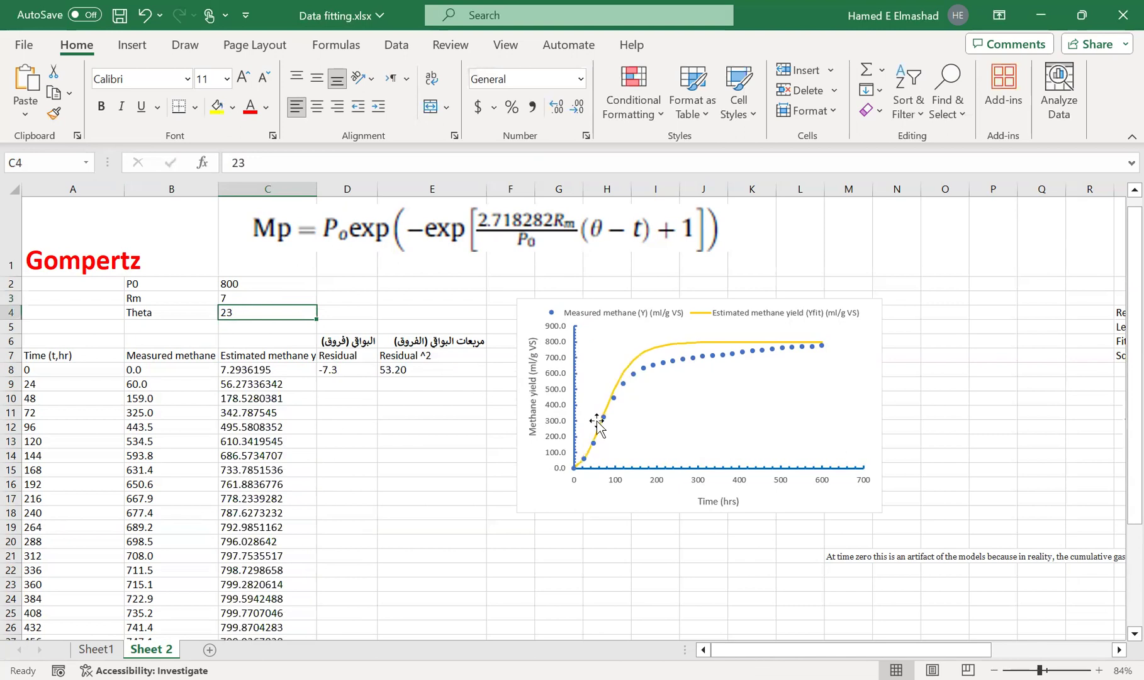
Step: Set the Gompertz parameter Theta in C4 to 12
click(251, 300)
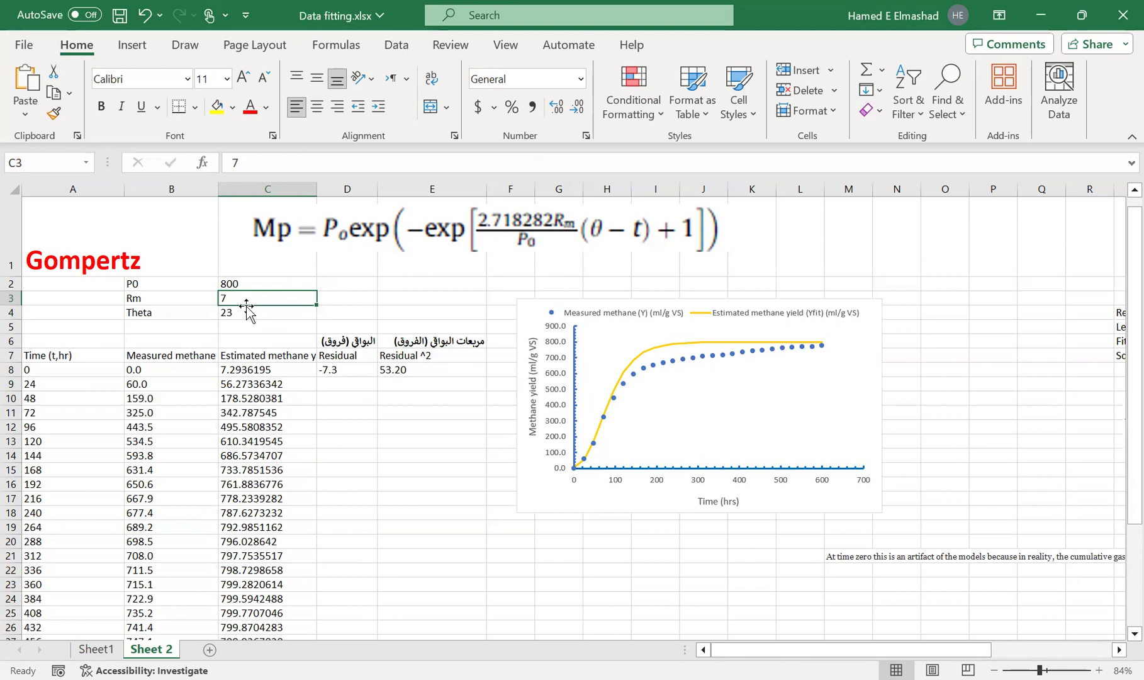
click(244, 312)
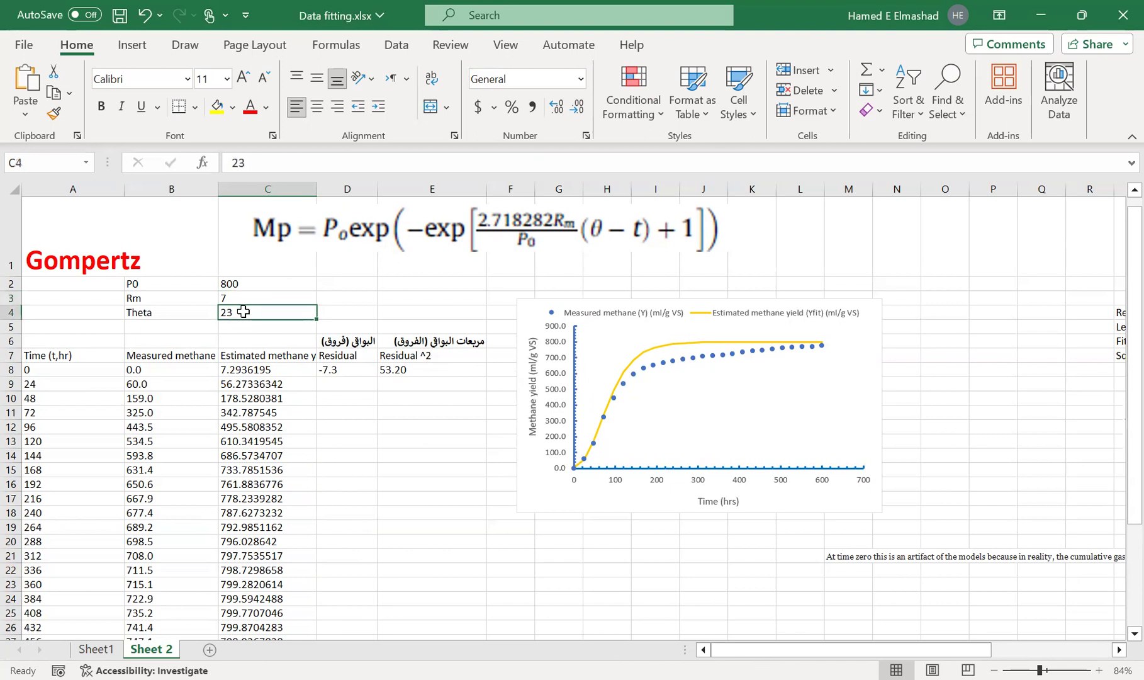
text(12)
click(356, 408)
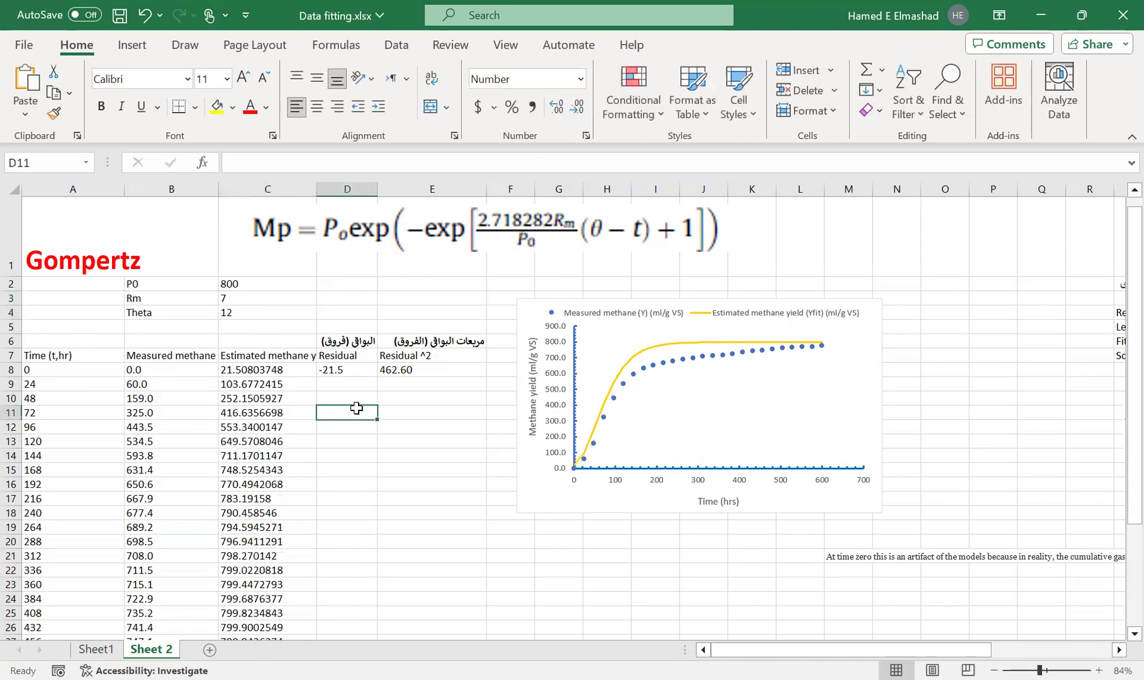
Step: Set the Gompertz parameter Theta in C4 to 10
click(242, 312)
text(12)
key(BackSpace)
text(0)
key(Return)
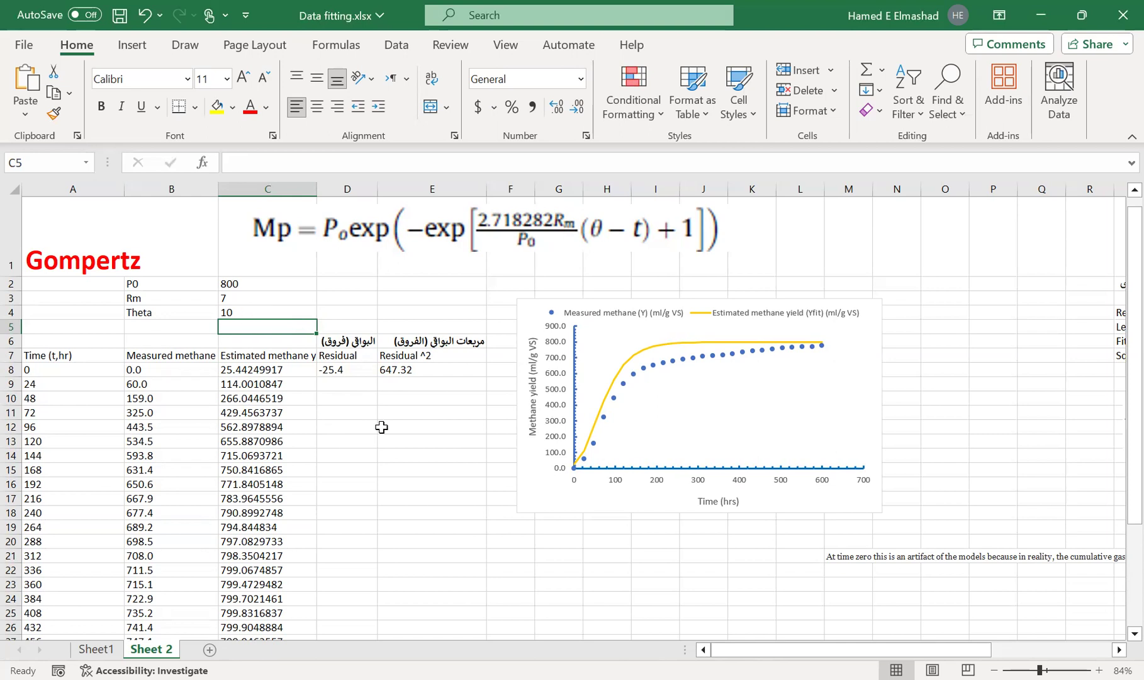
Step: Copy the residual formula =B8-C8 from D8 down the Residual column to D33
click(244, 370)
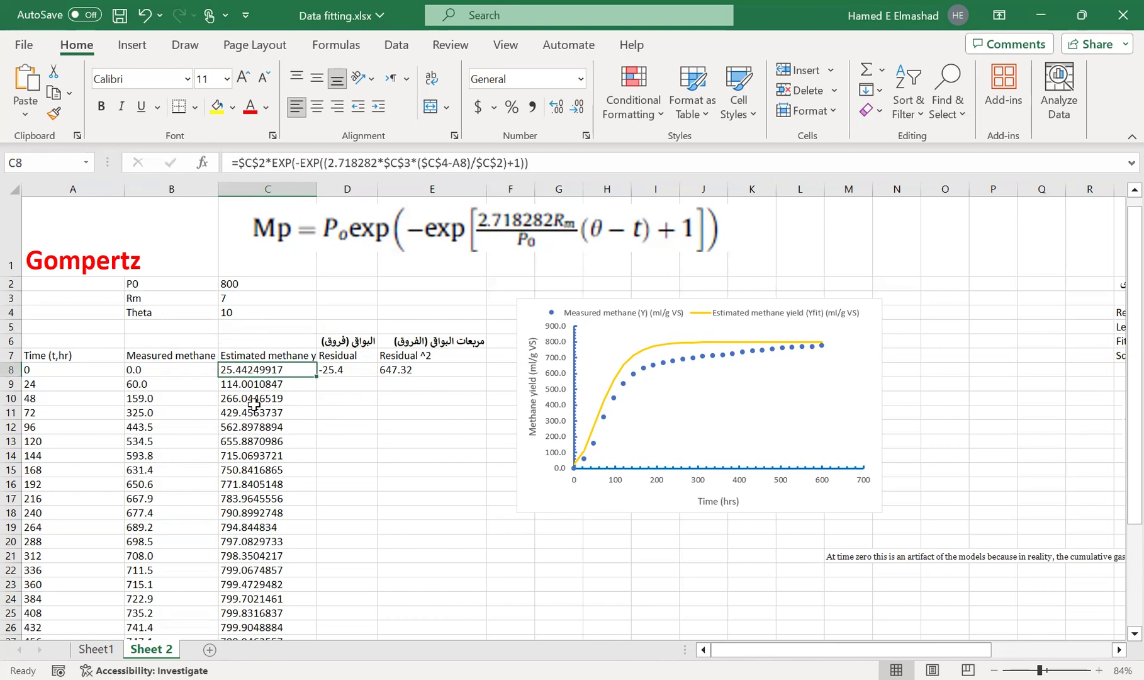
click(339, 370)
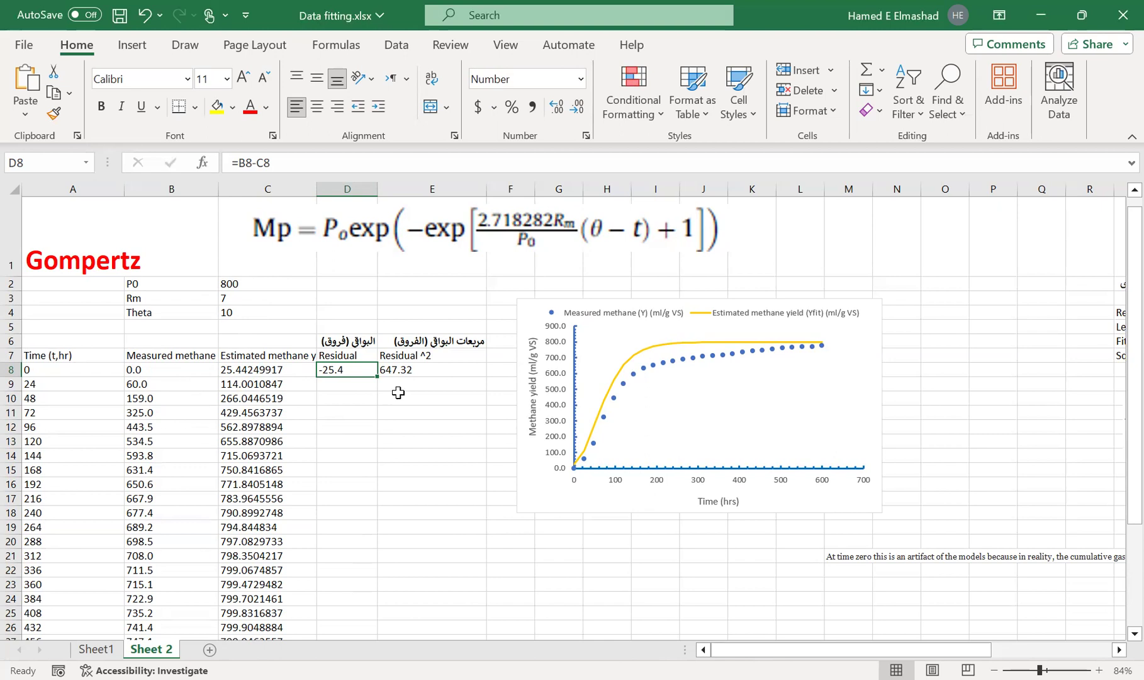
drag(375, 380, 361, 569)
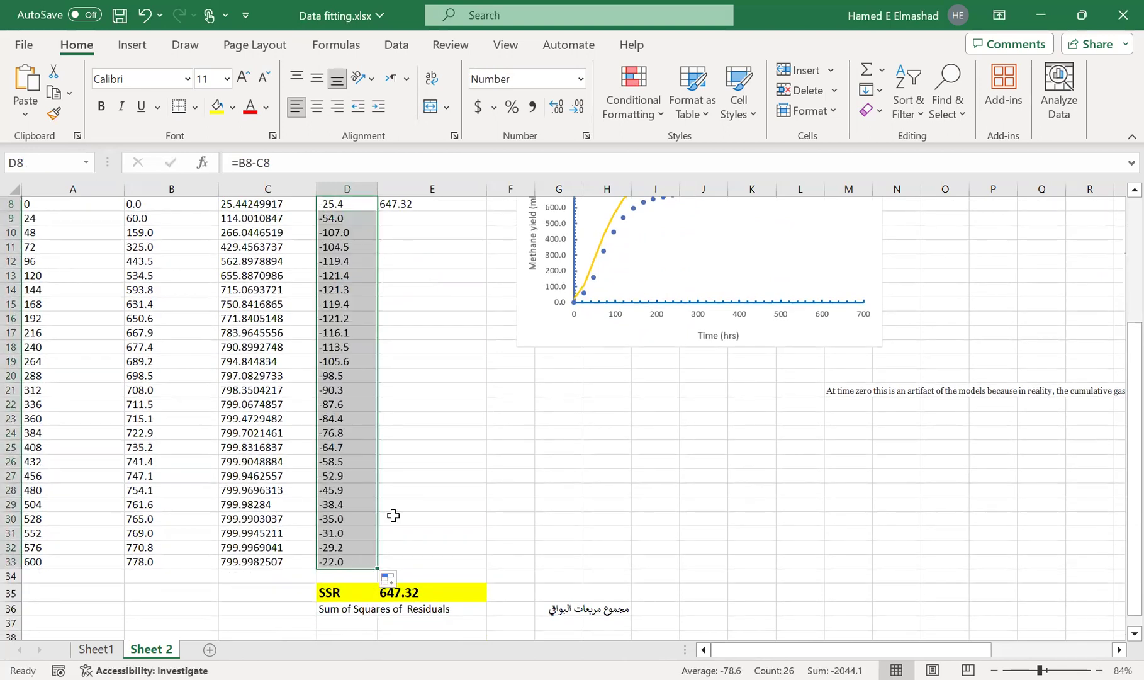
scroll(393, 515, up, 3)
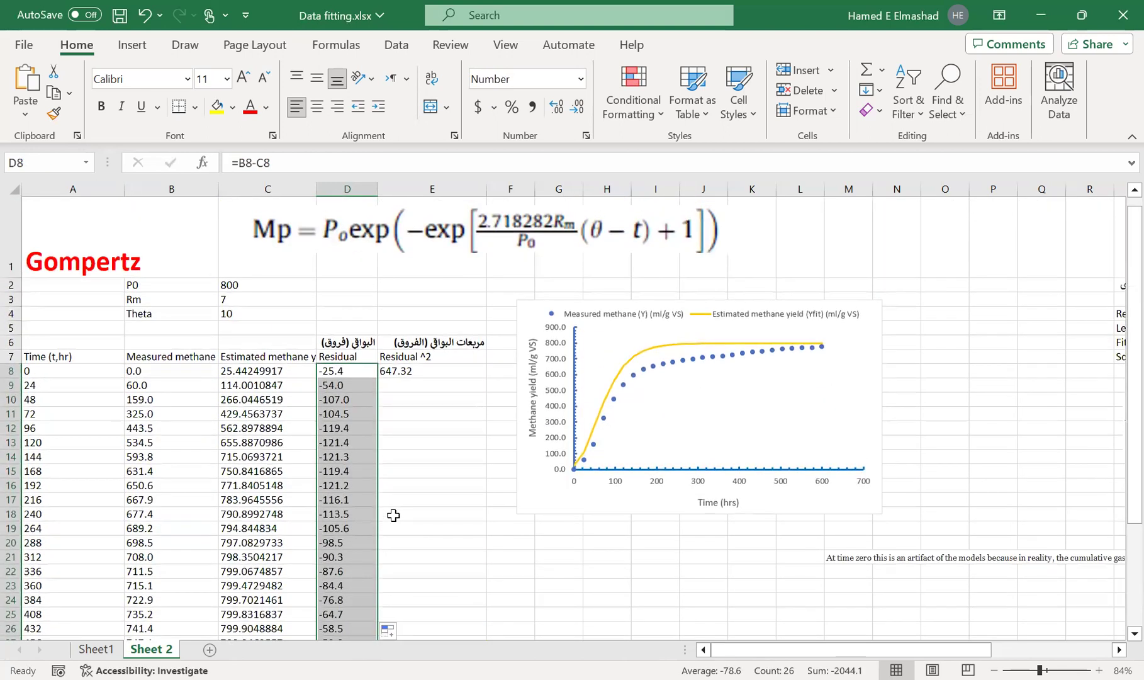
scroll(393, 514, down, 3)
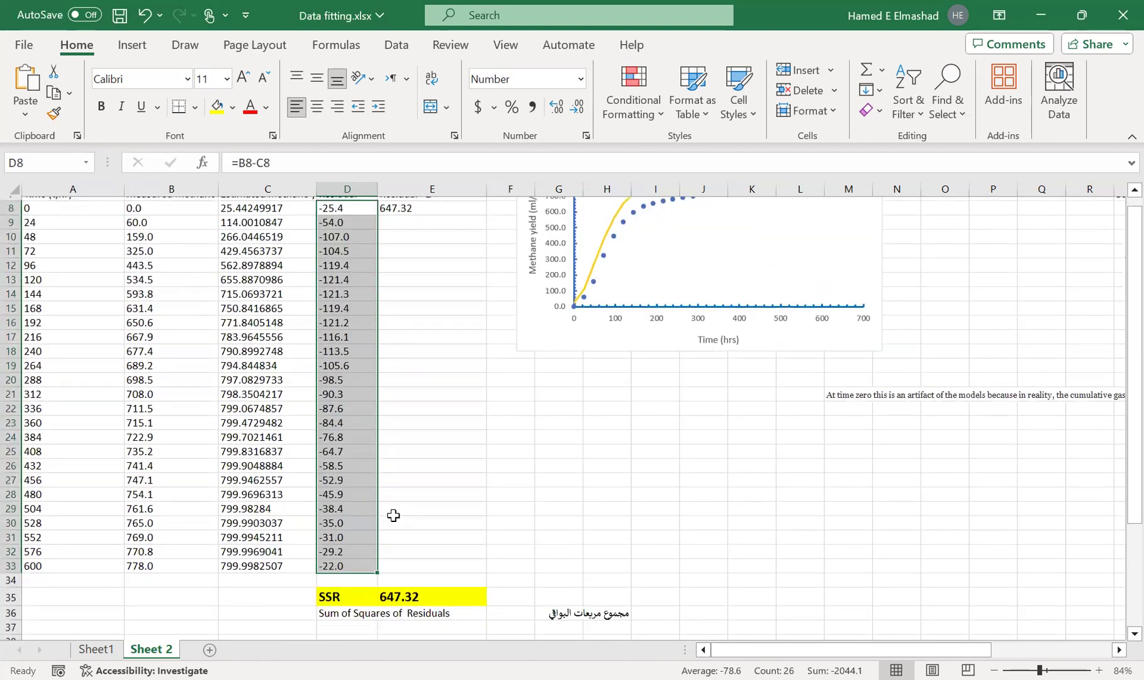
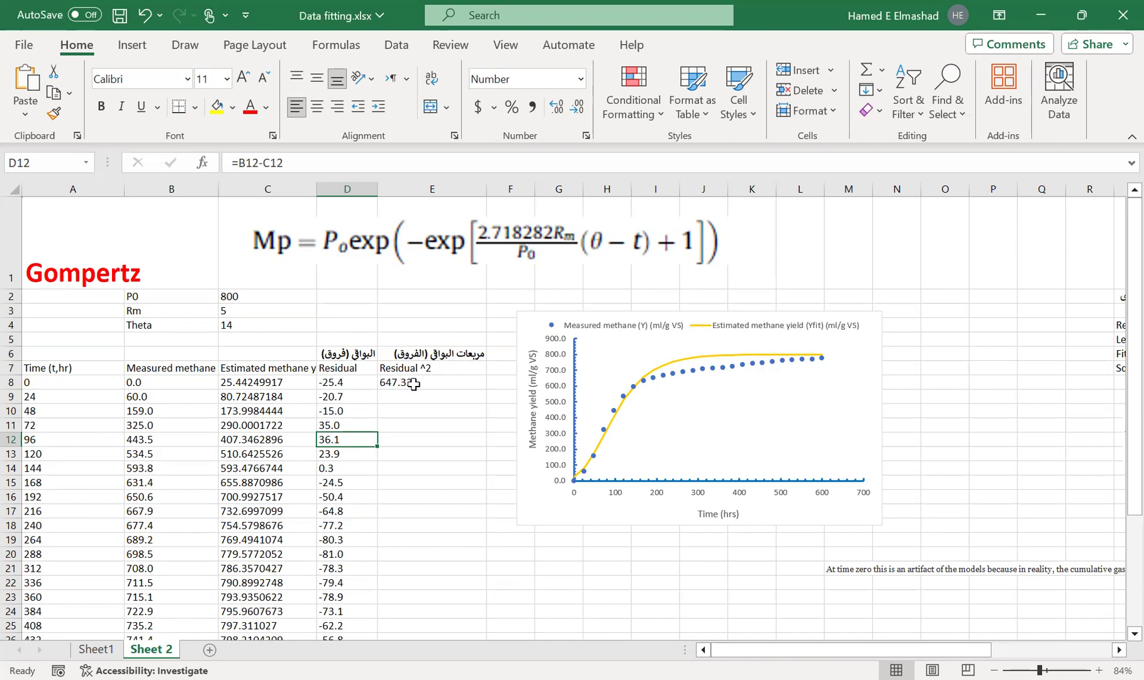
Step: Copy the squared residual formula =D8^2 from E8 down to E33 and check the SSR formula in E35
click(414, 383)
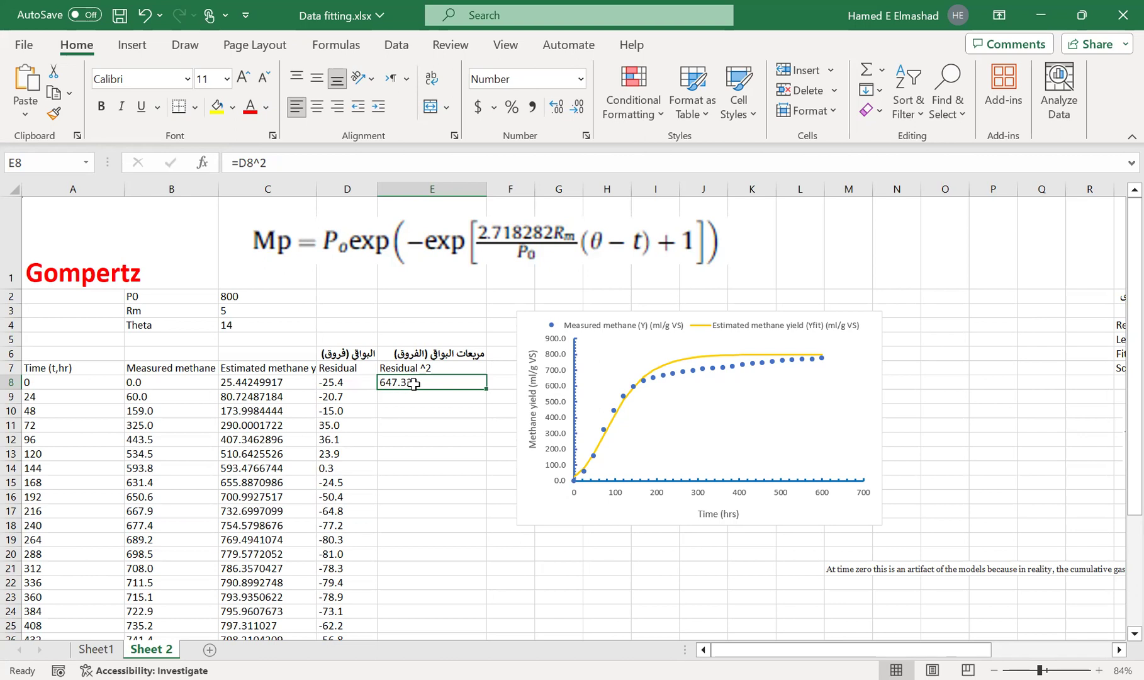
drag(486, 389, 477, 586)
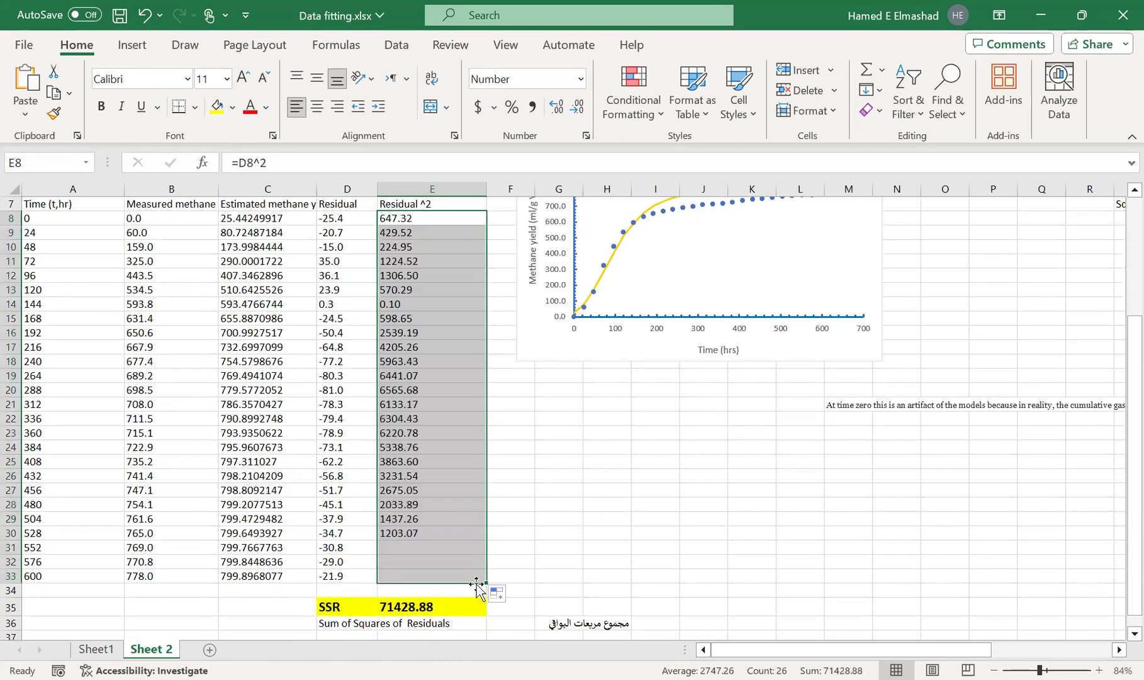
click(532, 560)
scroll(532, 560, up, 2)
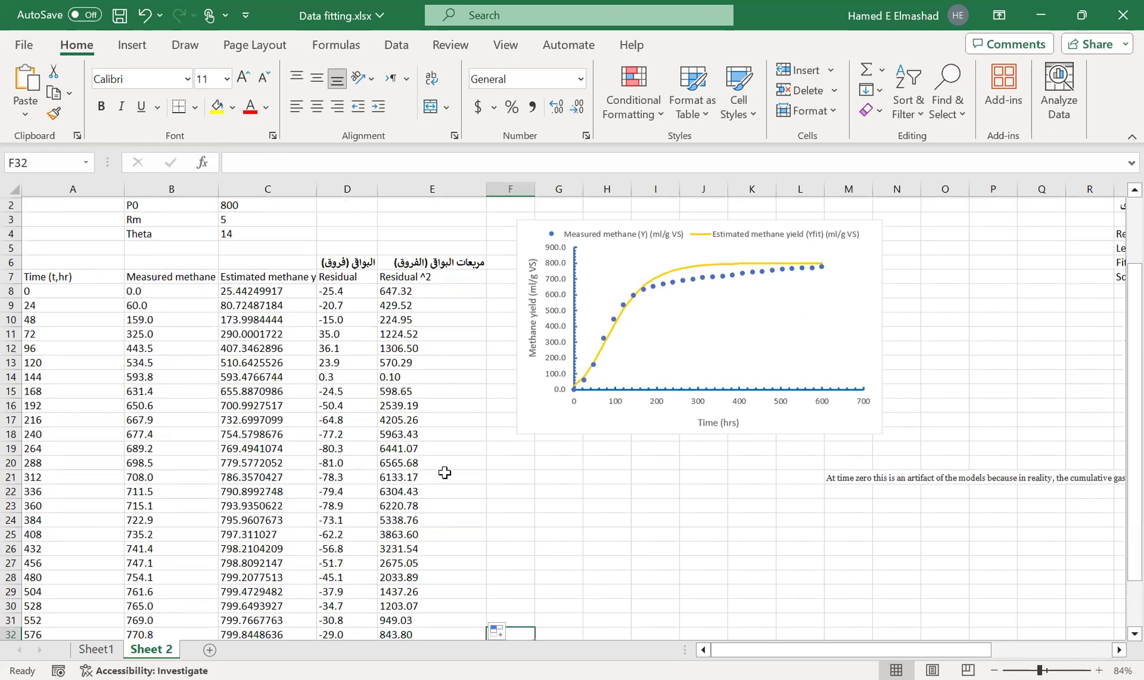
scroll(445, 473, down, 6)
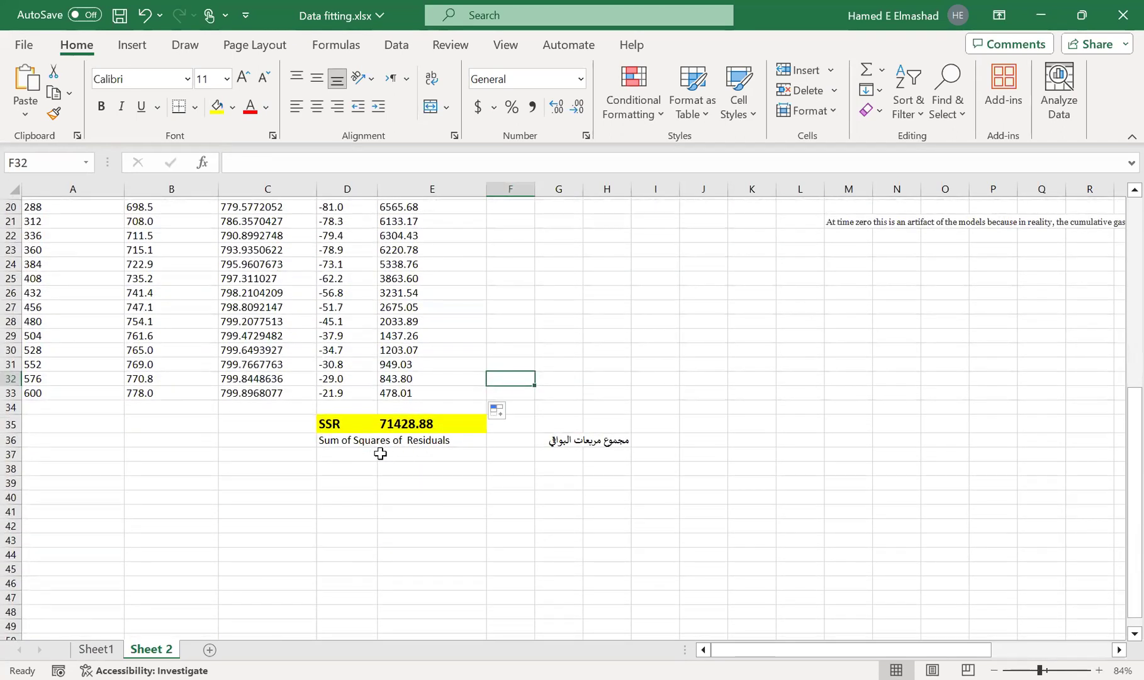
click(419, 424)
Step: Set the Gompertz starting values Theta to 30 in C4 and P0 to 600 in C2
scroll(419, 427, up, 5)
scroll(418, 426, up, 2)
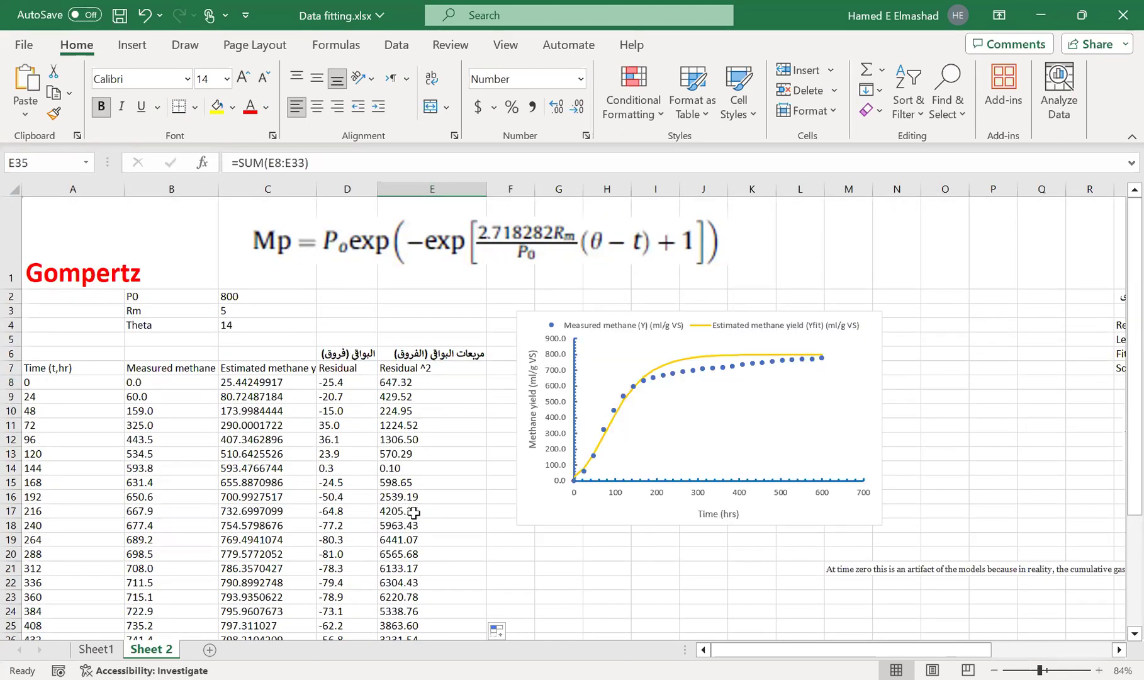
scroll(413, 512, down, 3)
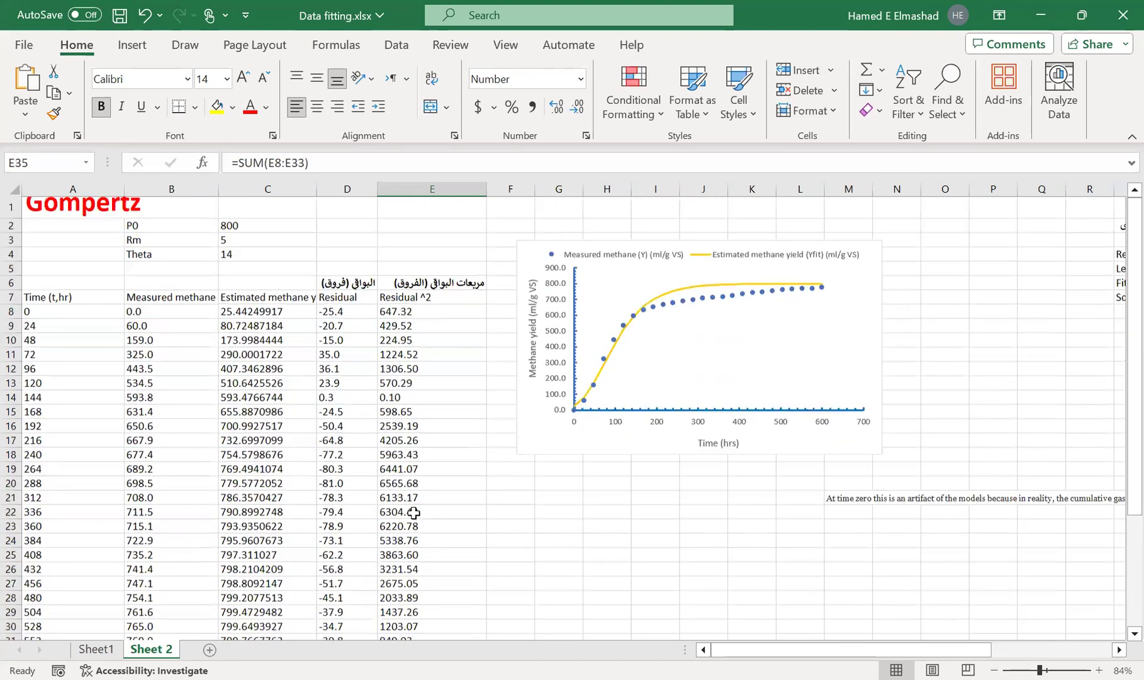
scroll(414, 512, up, 4)
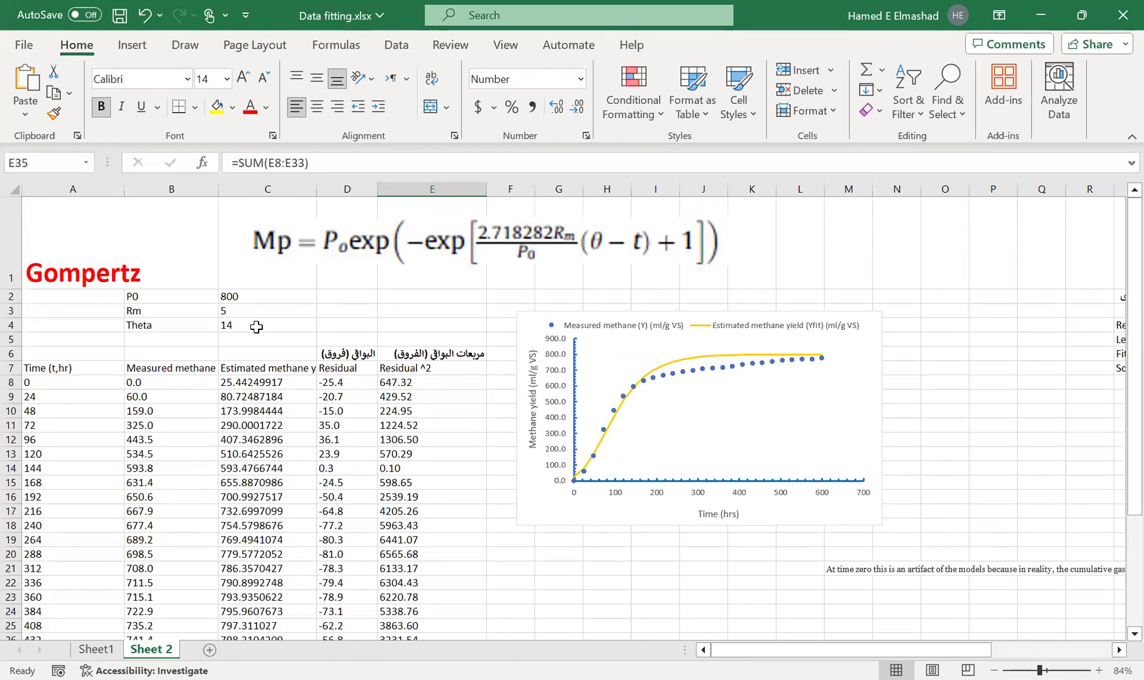
click(253, 325)
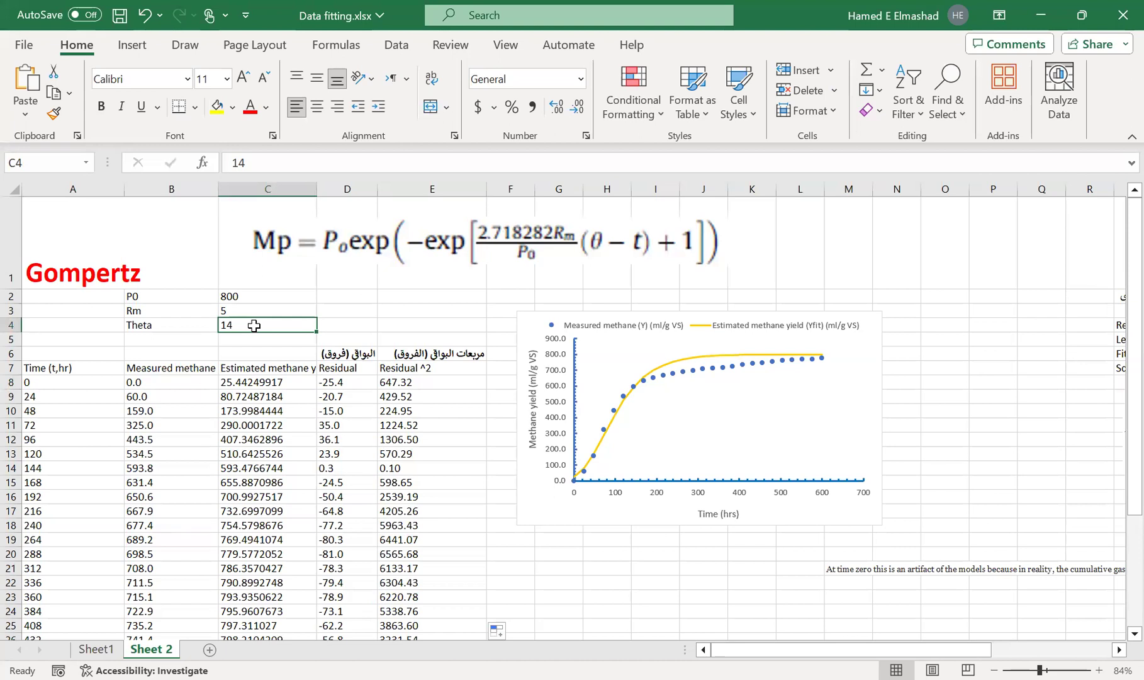
text(30)
key(Return)
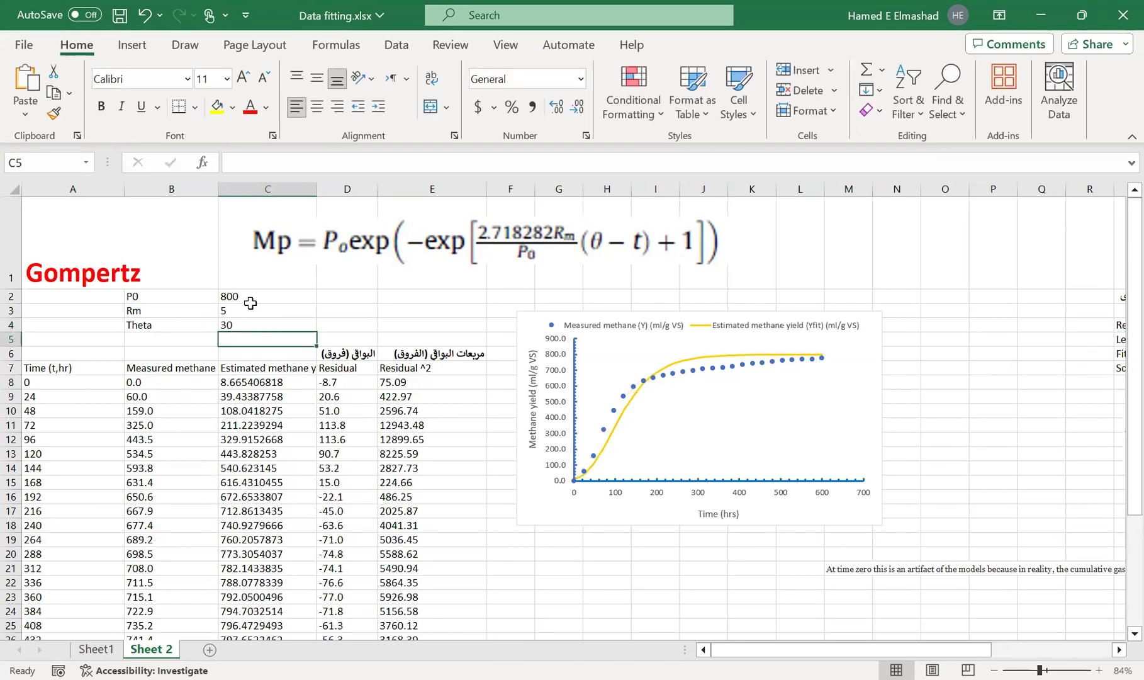
click(257, 297)
text(600)
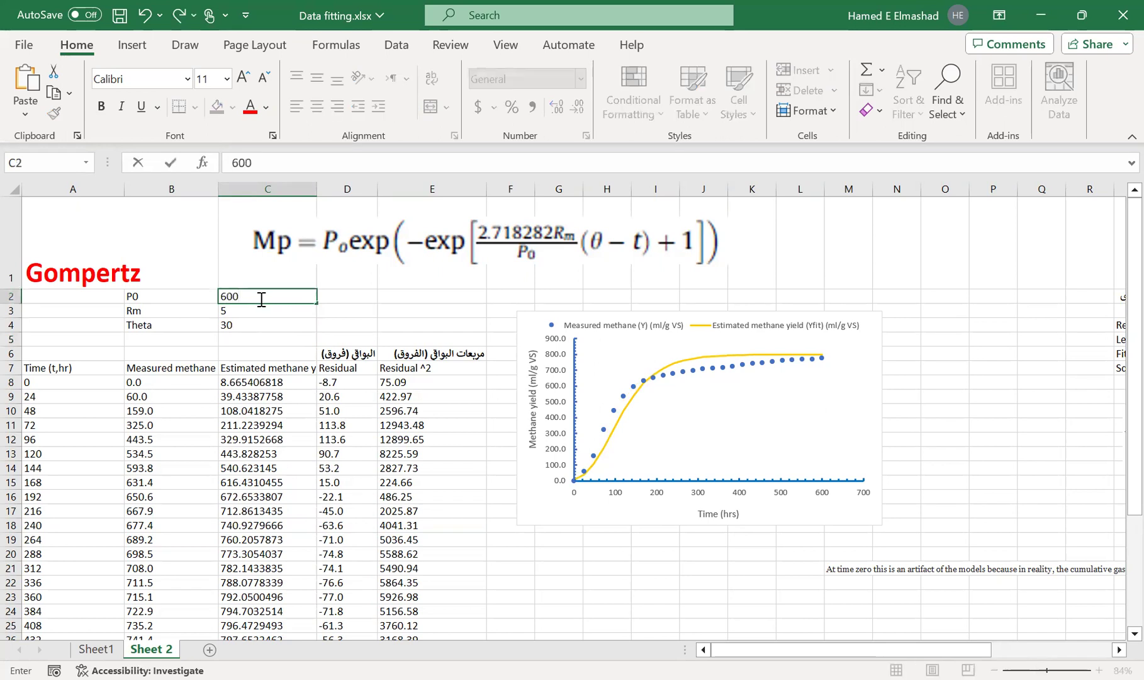
key(Return)
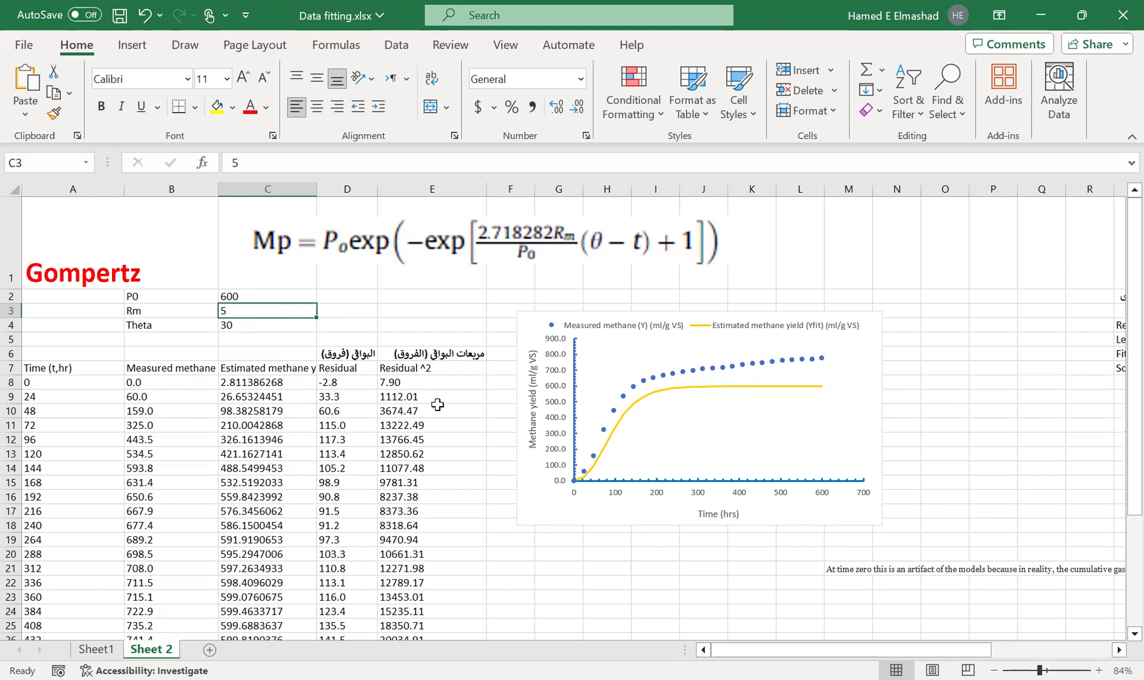
Step: Set up Solver to minimize the SSR in E35 by changing C2:C4 with GRG Nonlinear, keeping the chart in view
click(394, 50)
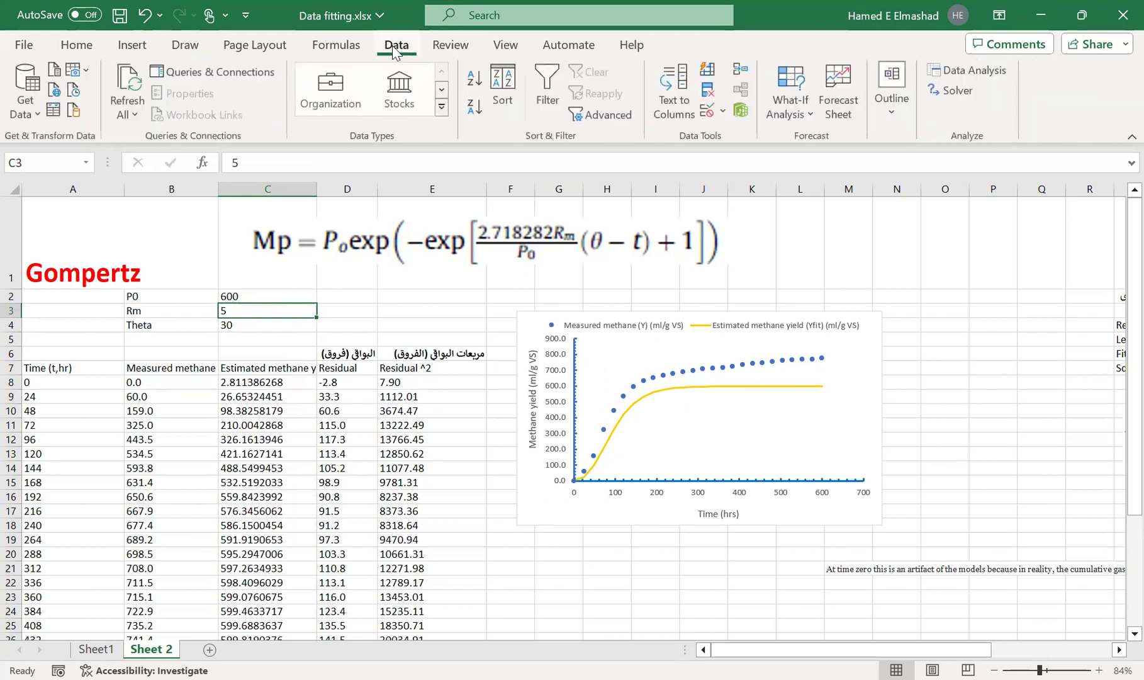
click(954, 92)
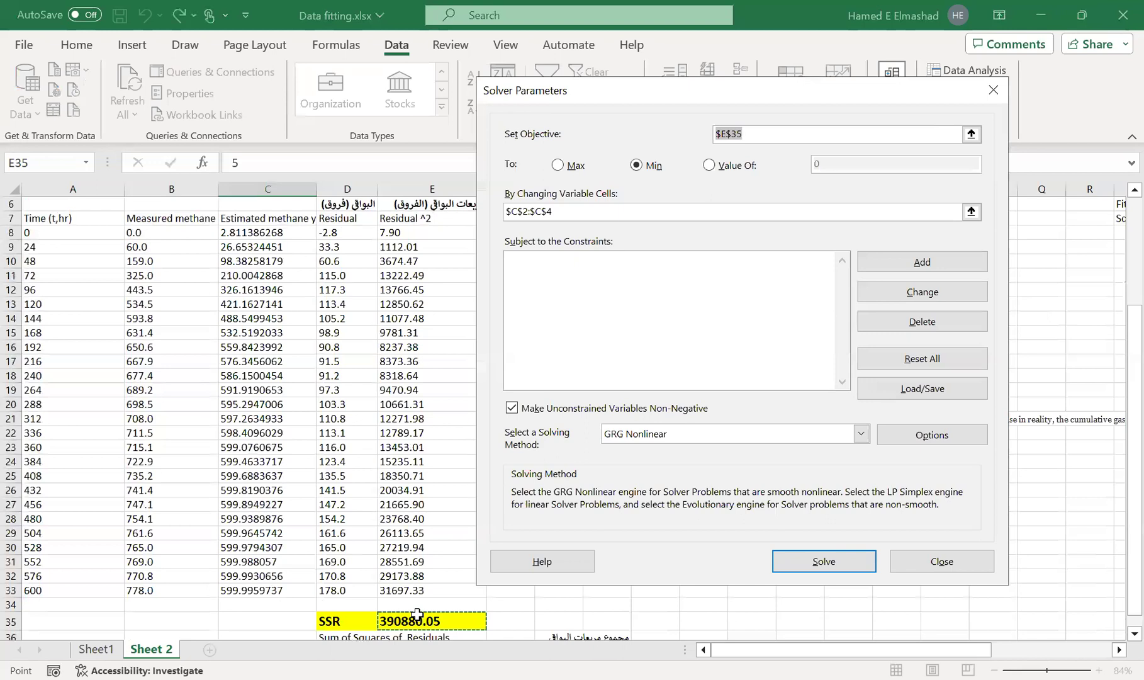
click(748, 135)
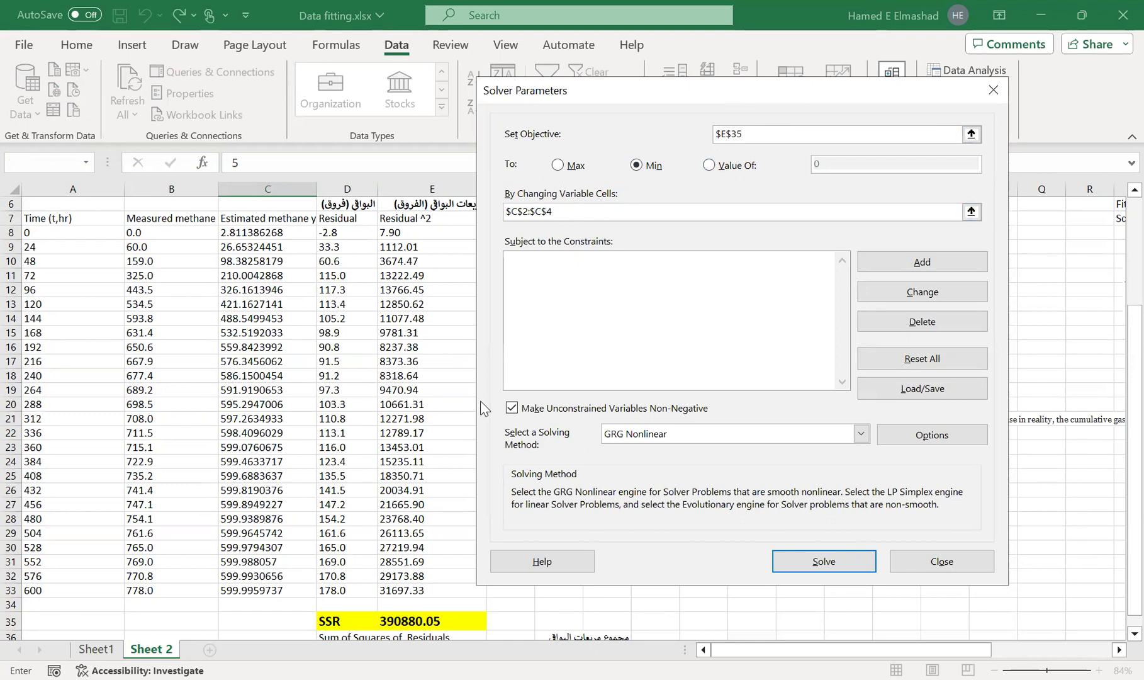
scroll(189, 299, up, 2)
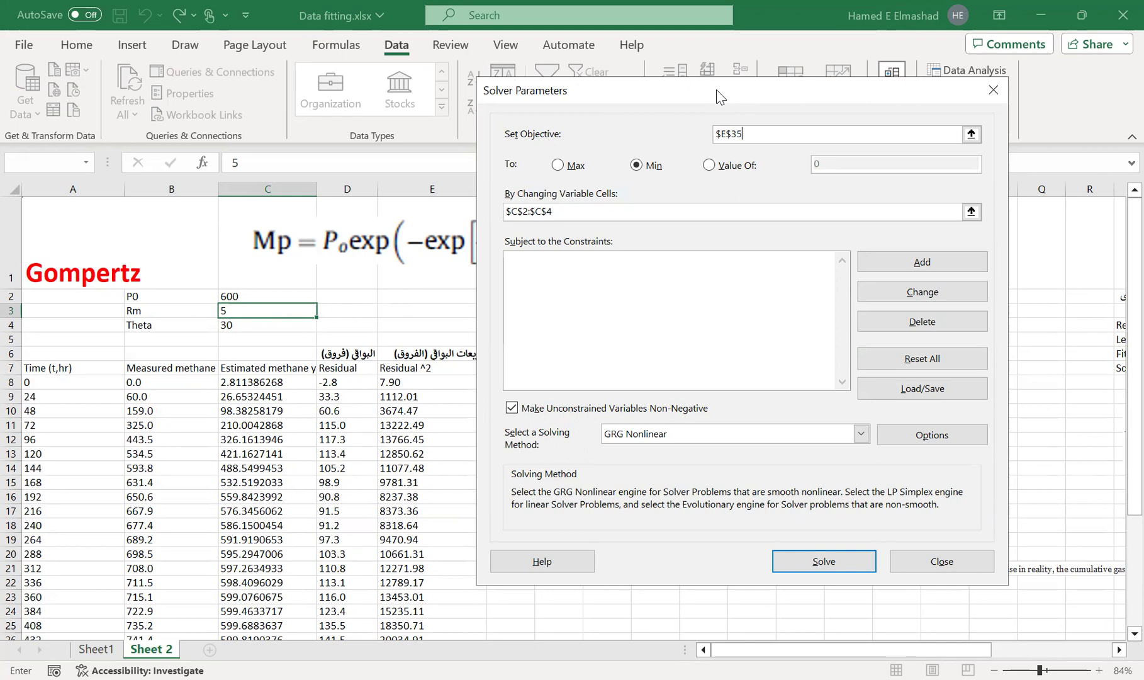
drag(717, 90, 242, 19)
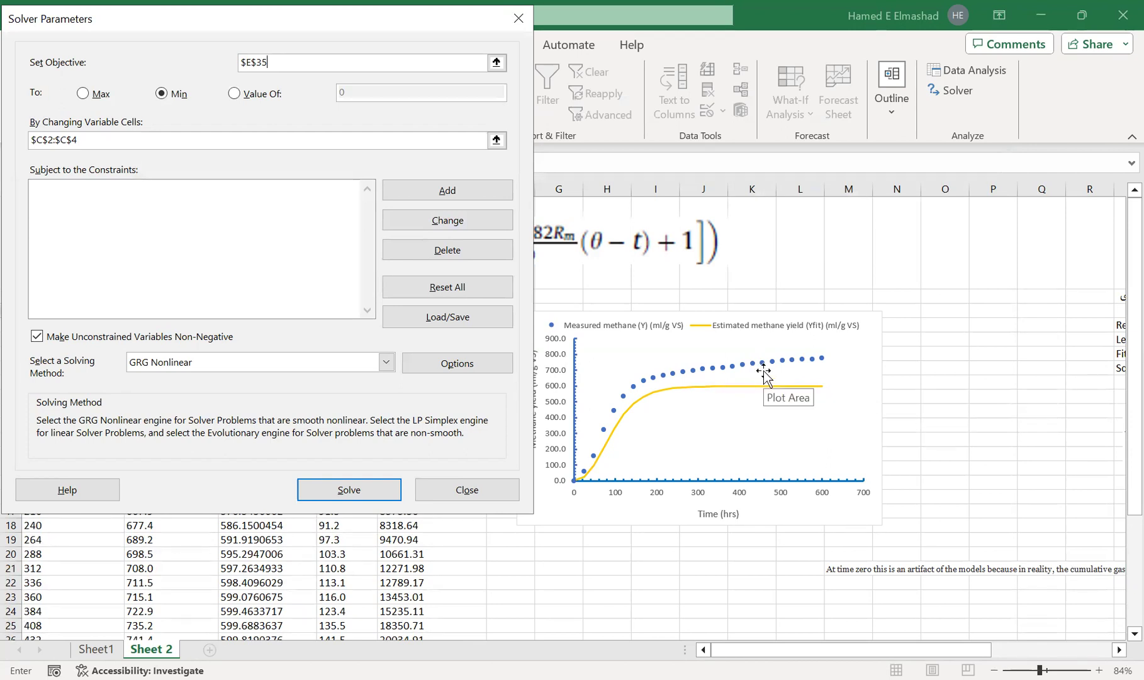
Step: Solve for the Gompertz parameters, view the fitted curve on the chart and keep the Solver solution
click(323, 492)
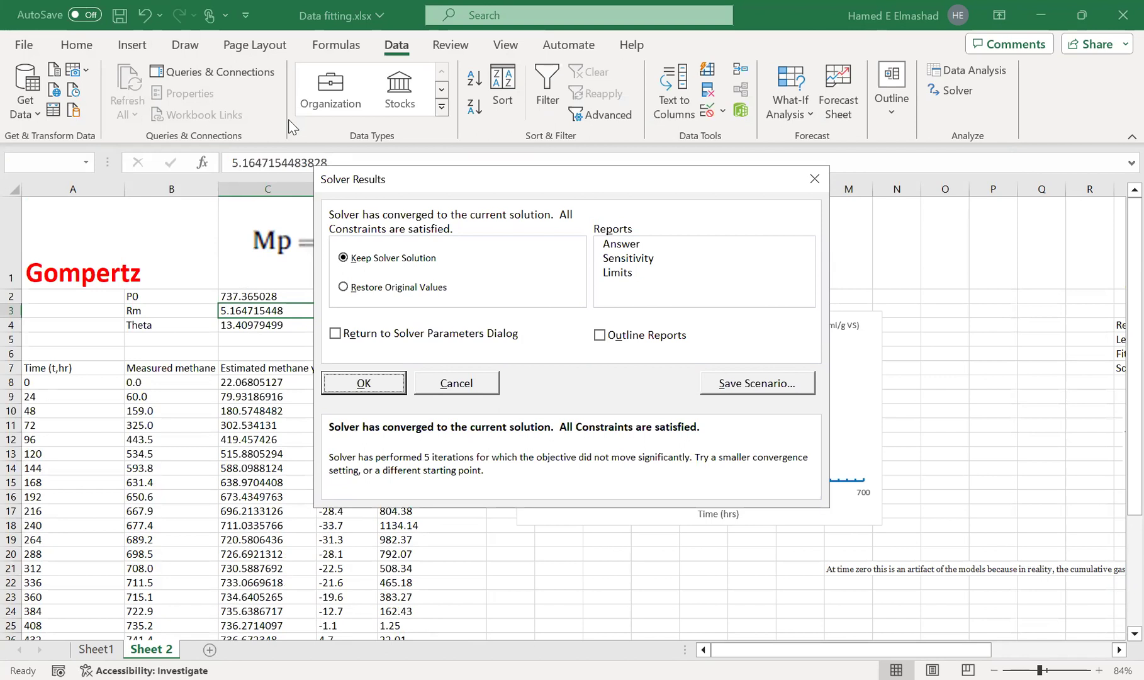
drag(377, 178, 80, 137)
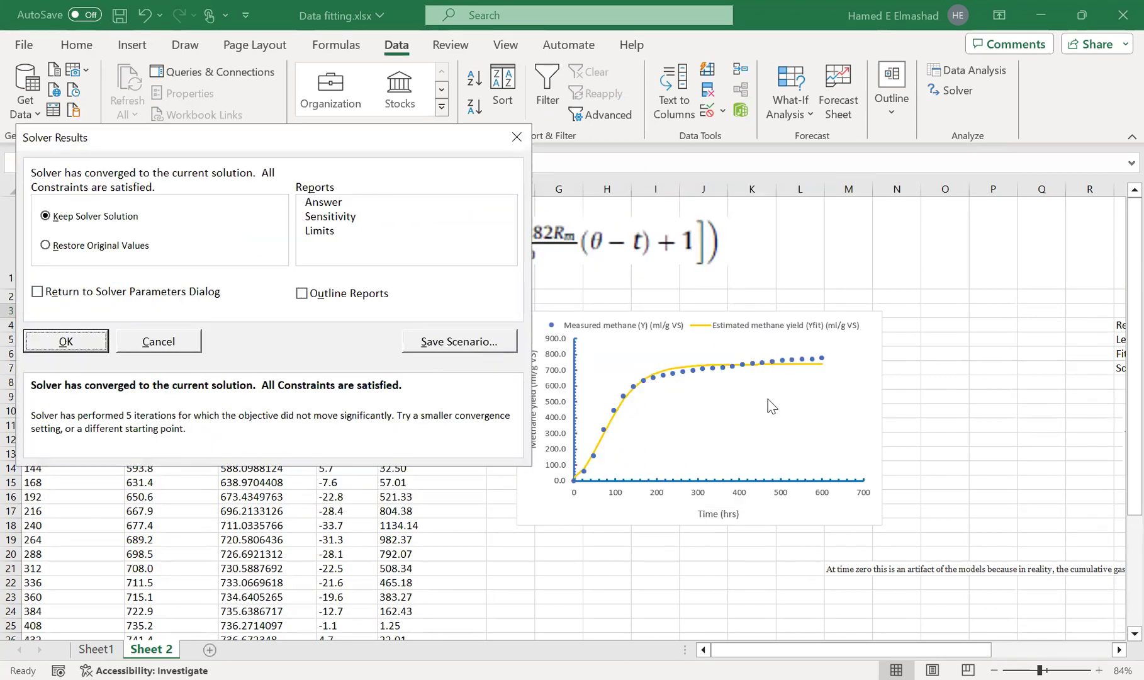
click(90, 343)
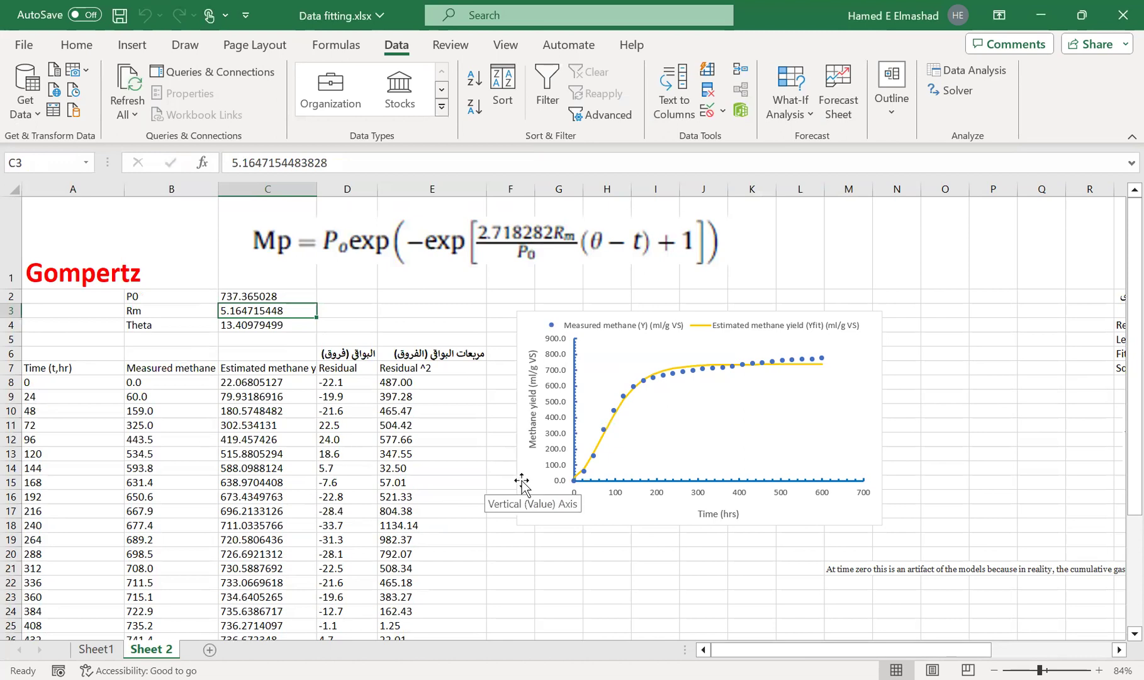
Step: Move the methane yield chart slightly down the sheet, beside the Residual ^2 column, and deselect it
drag(529, 494, 523, 507)
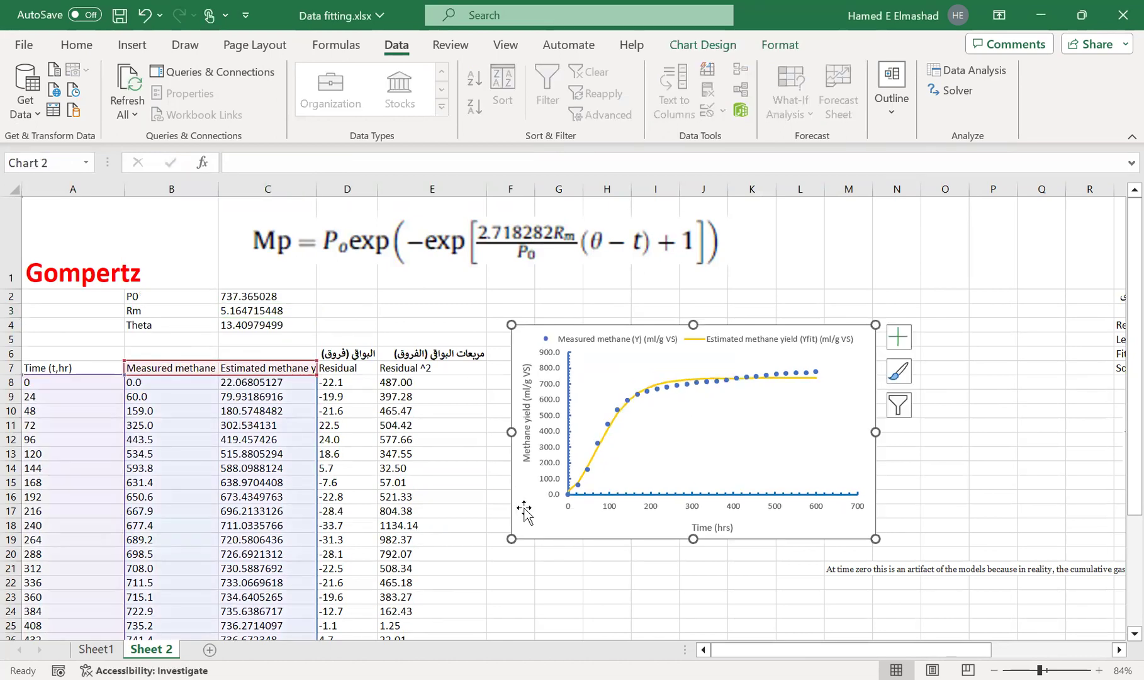
click(718, 596)
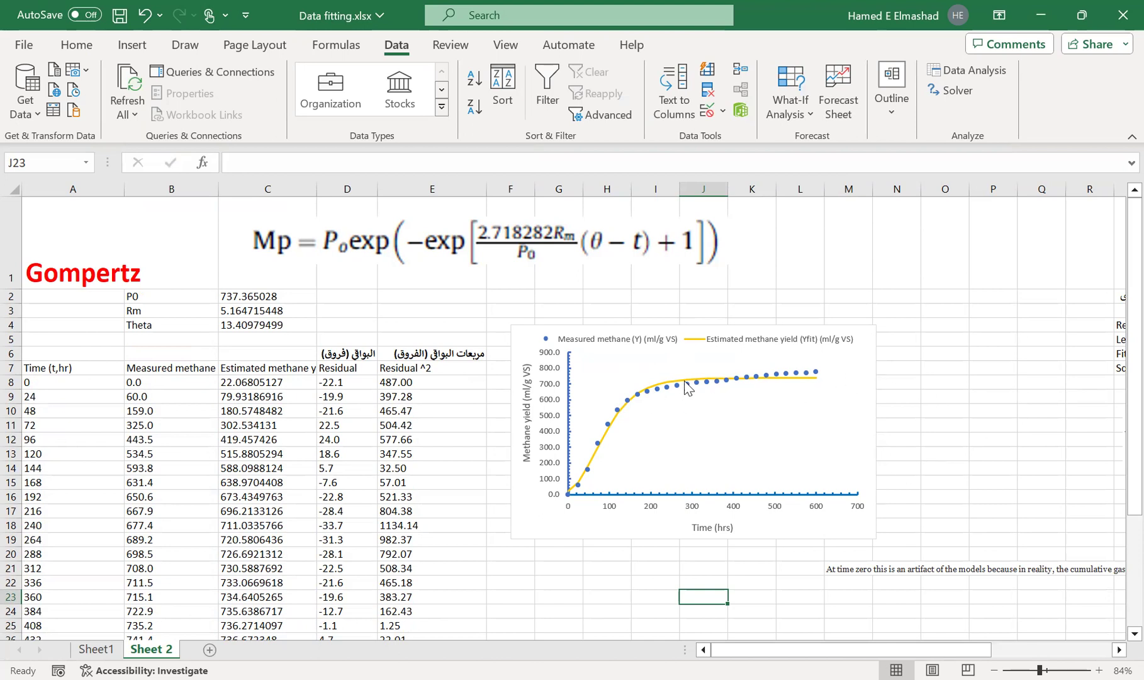
Step: Examine the fitted P0, Rm and Theta values in C2, C3 and C4
click(271, 296)
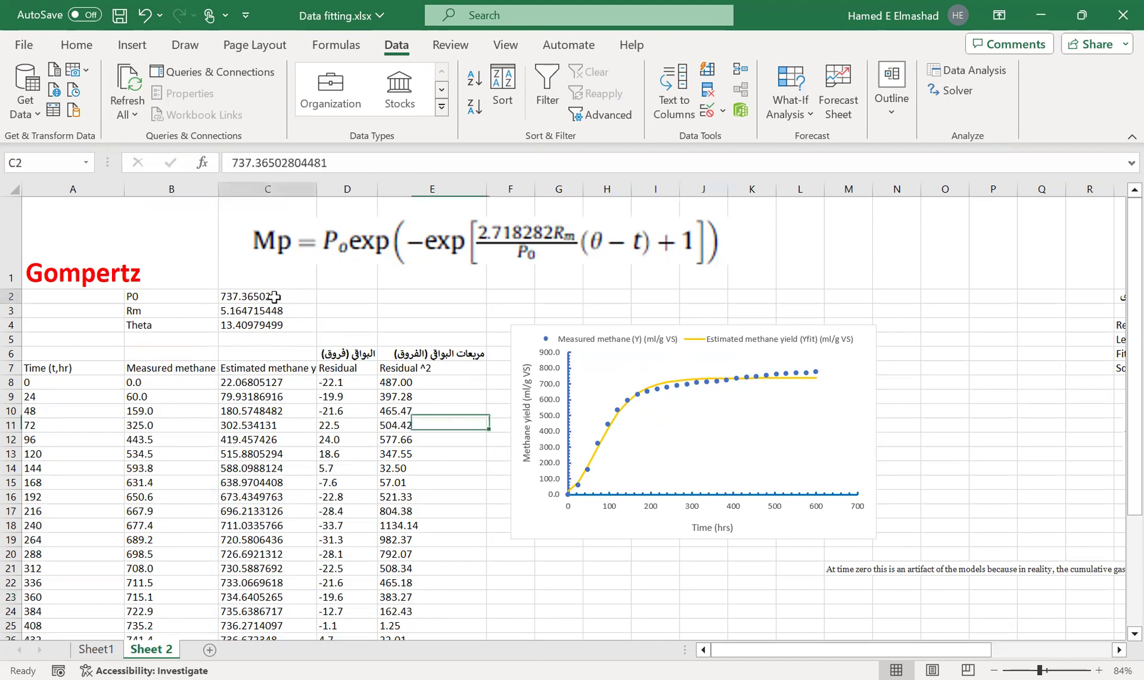
click(265, 310)
click(263, 327)
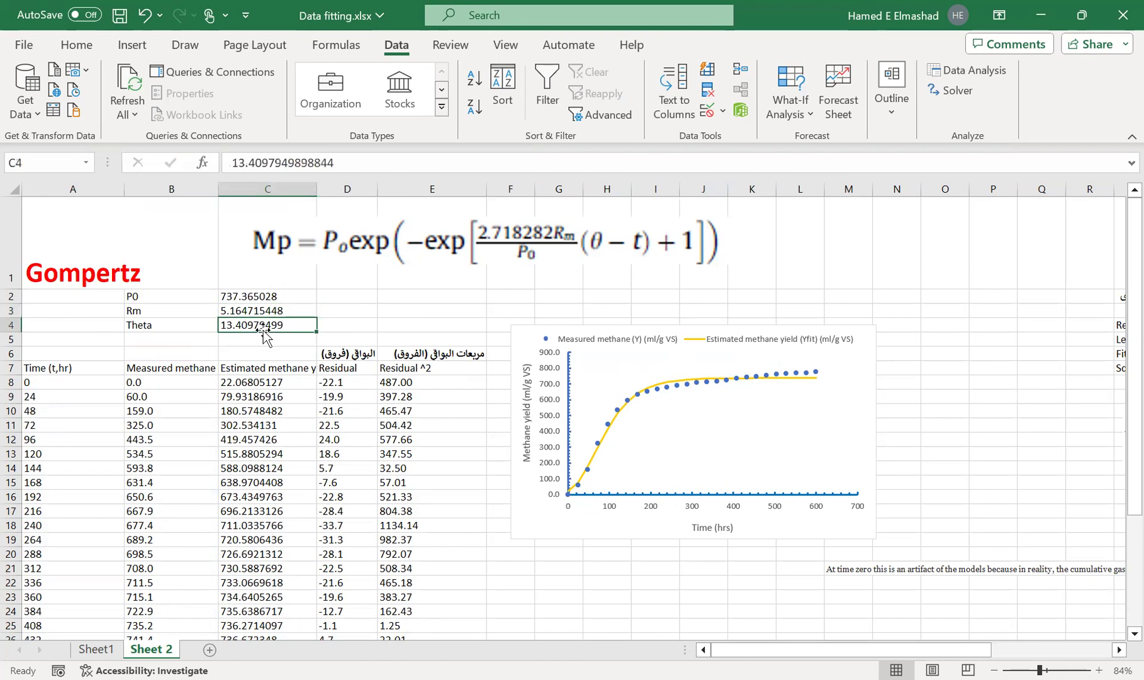